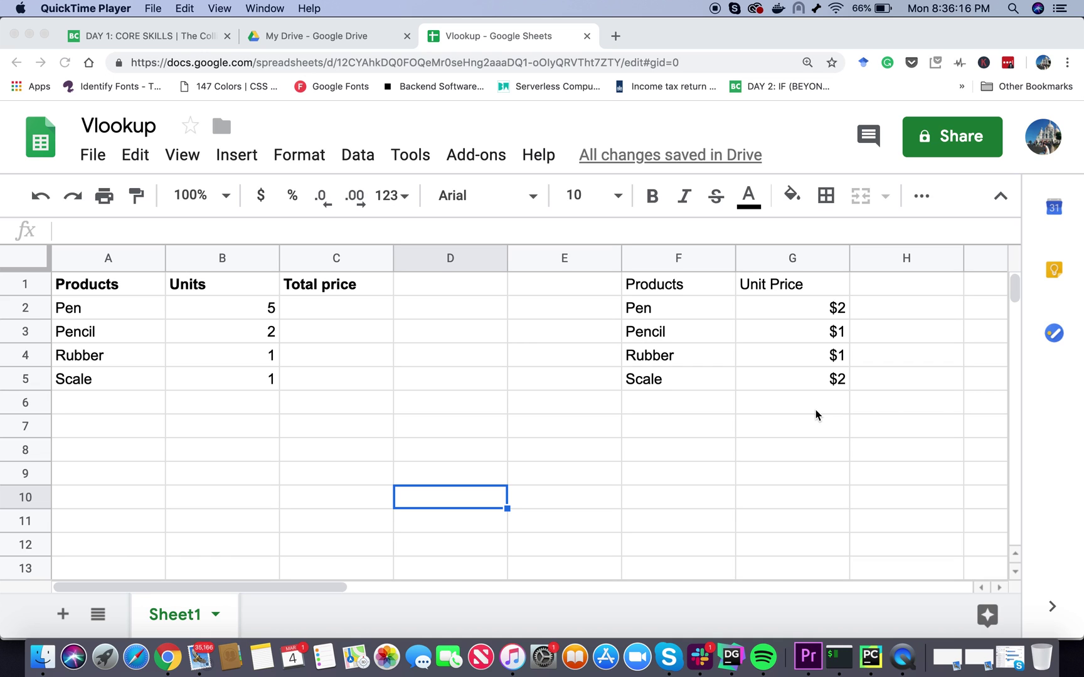
- Start typing =VLOOKUP( into C2, the Pen Total price cell
click(319, 310)
double_click(309, 312)
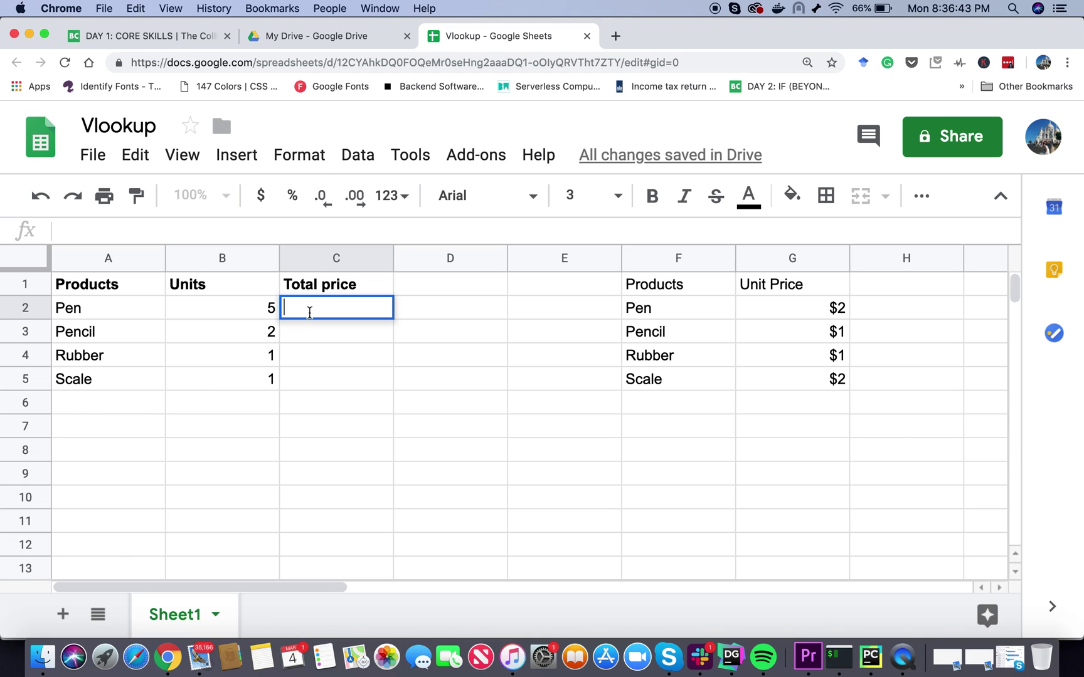
text(=)
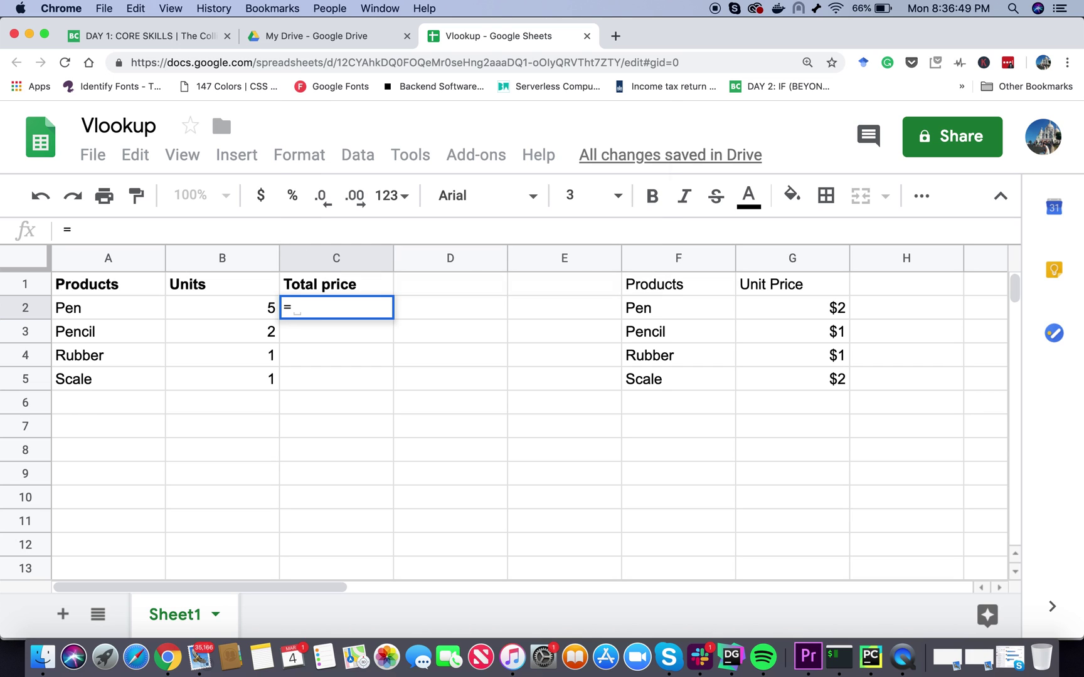
text(VLOOK)
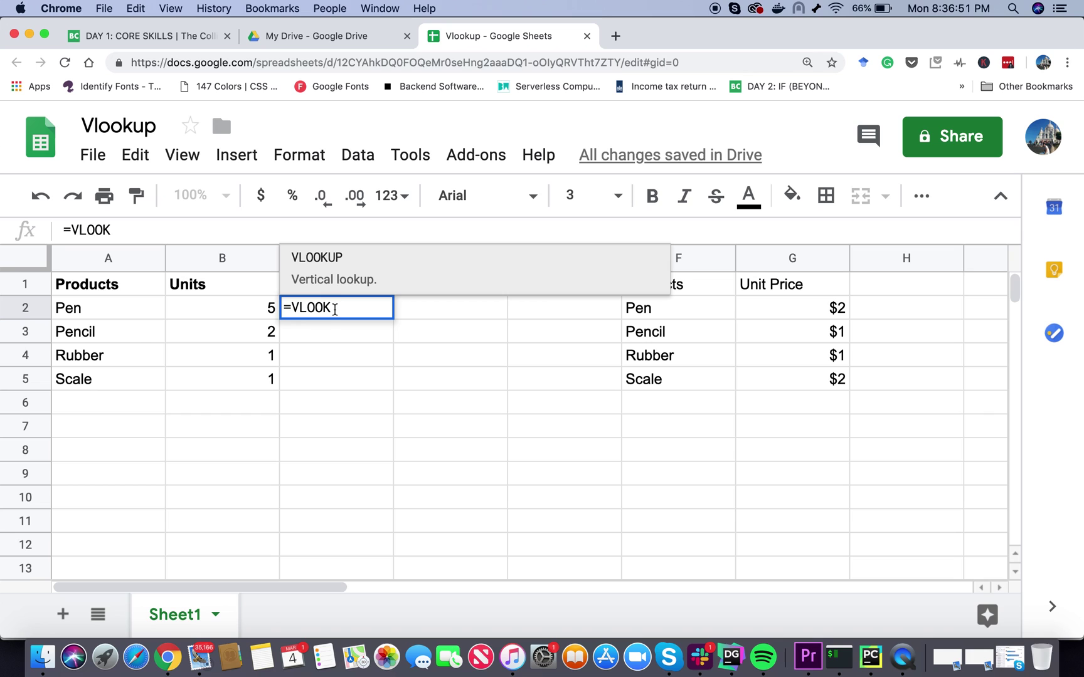
text(UP()
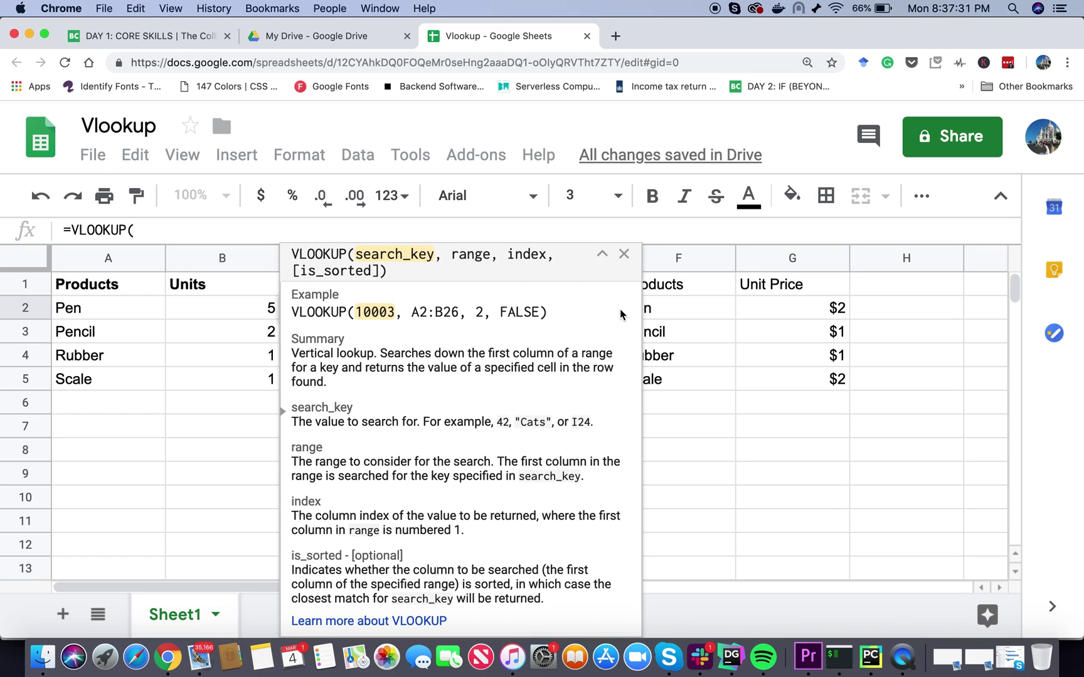
- Enter A2 (Pen) as the VLOOKUP search key and begin the lookup range at F1
click(602, 255)
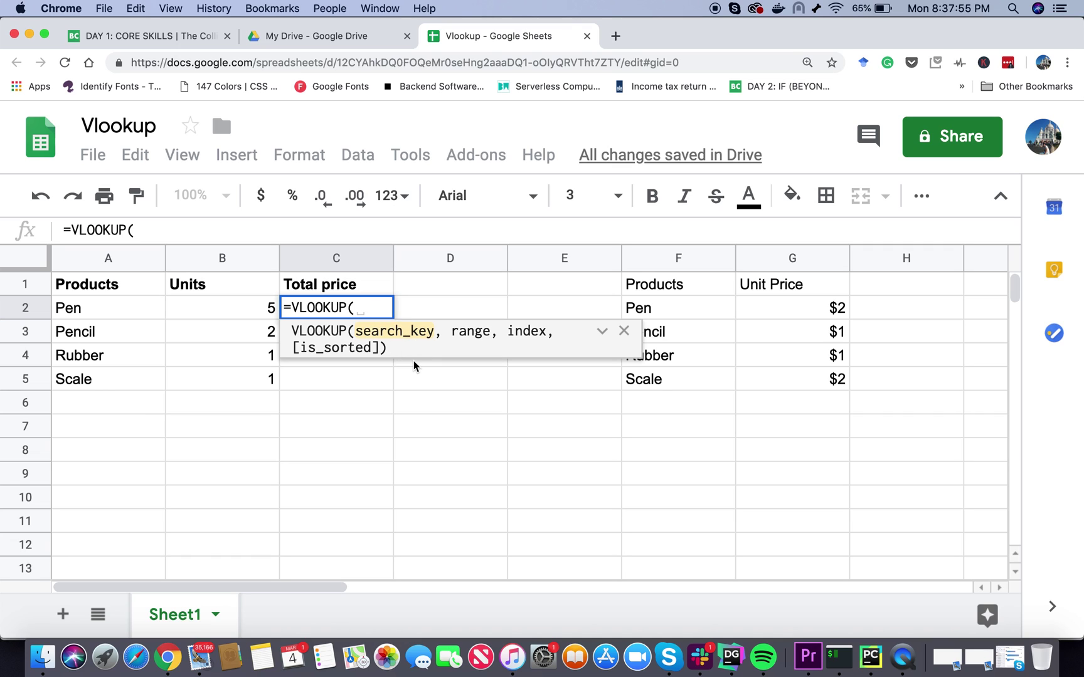
click(98, 308)
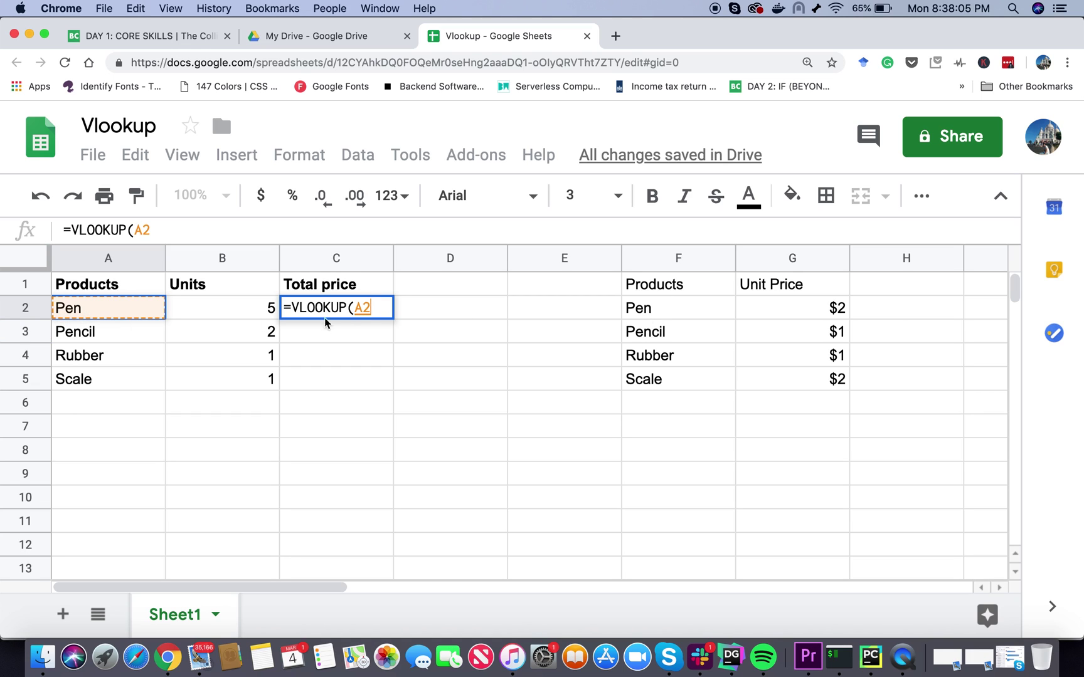
text(,)
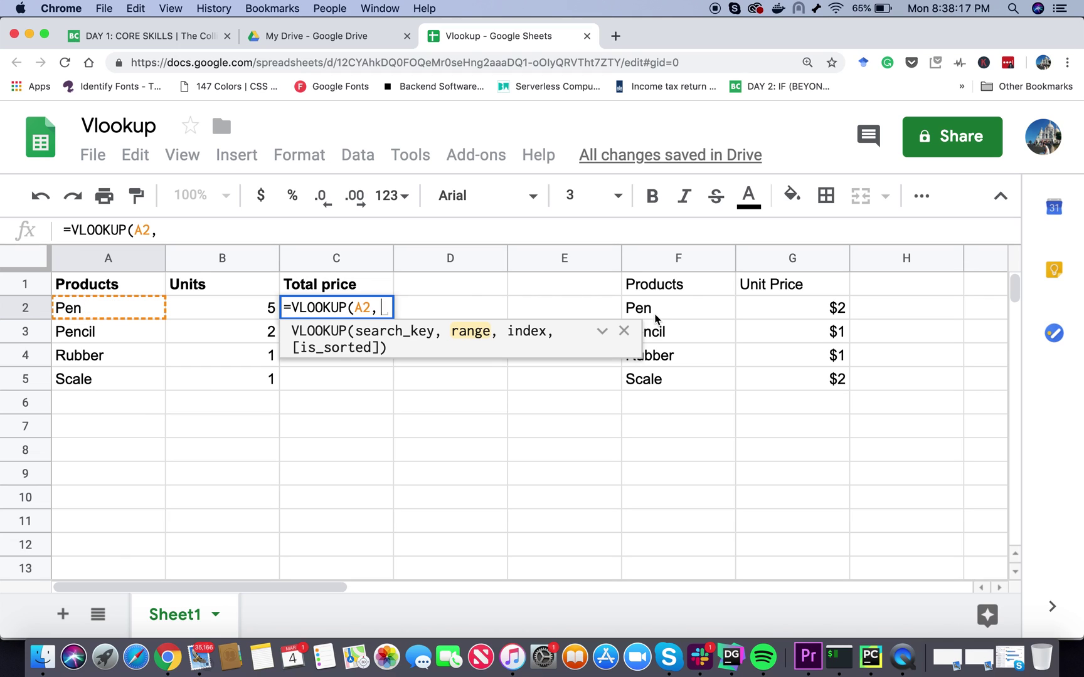
click(655, 290)
- Complete C2 as =VLOOKUP(A2,F1:G5,2) so it shows Pen's $2 price
shift+click(818, 378)
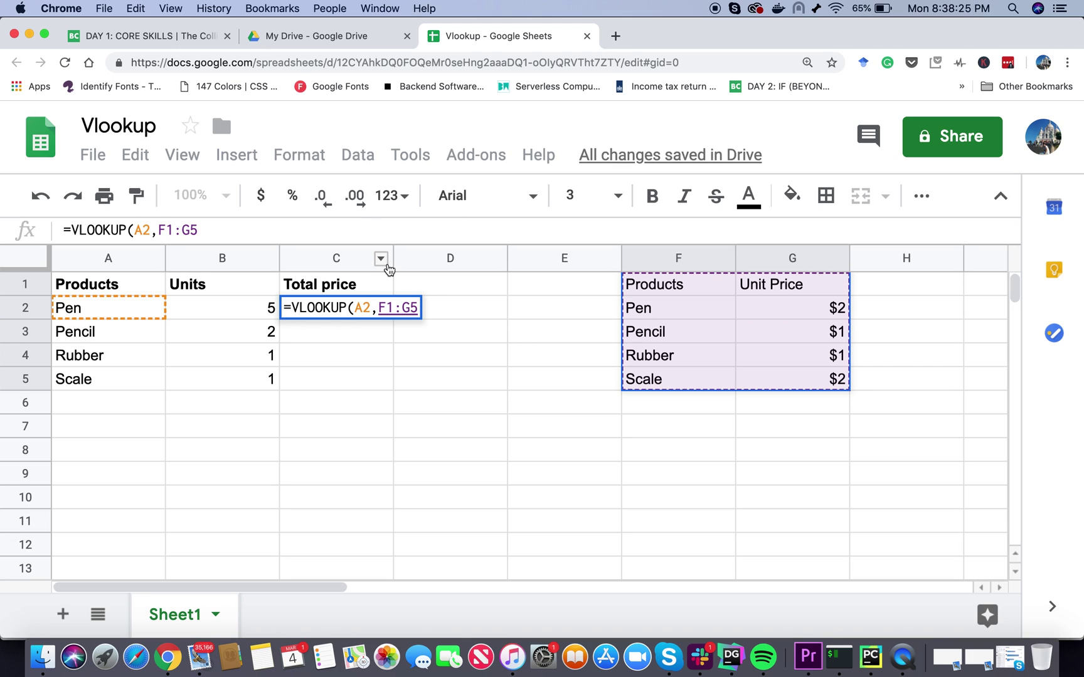
text(,)
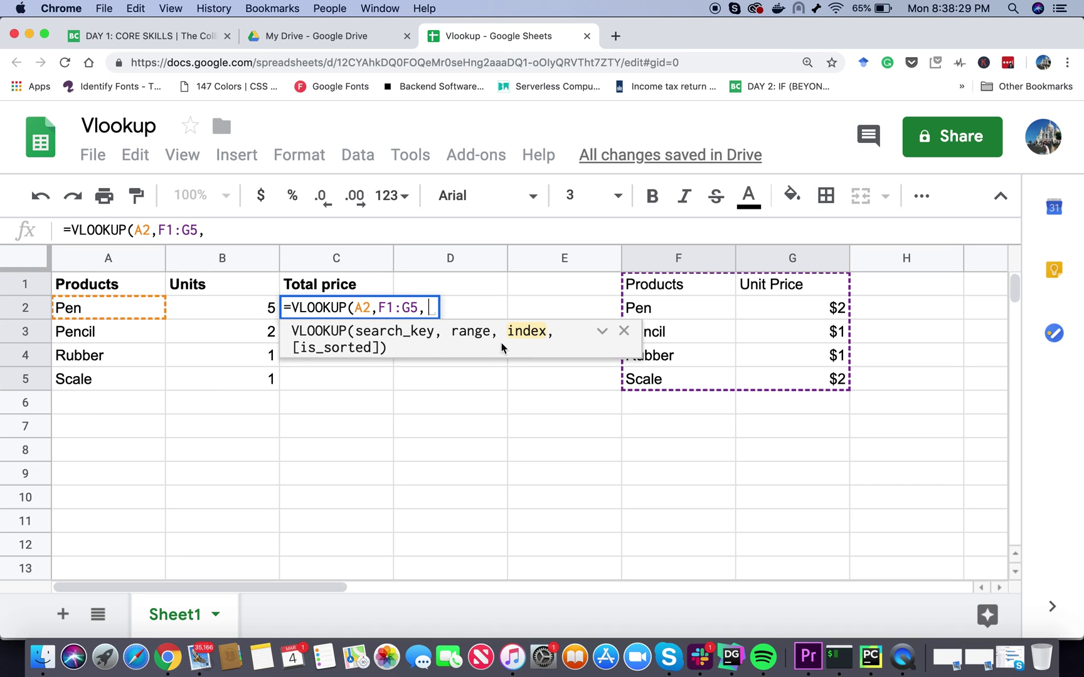
click(602, 332)
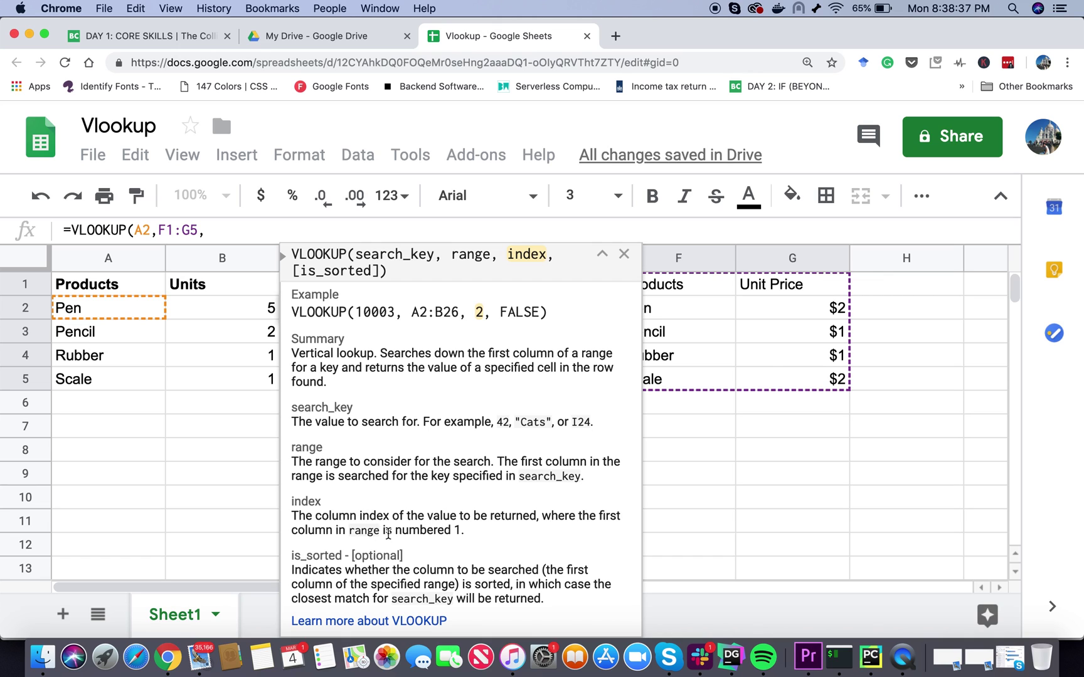
click(602, 254)
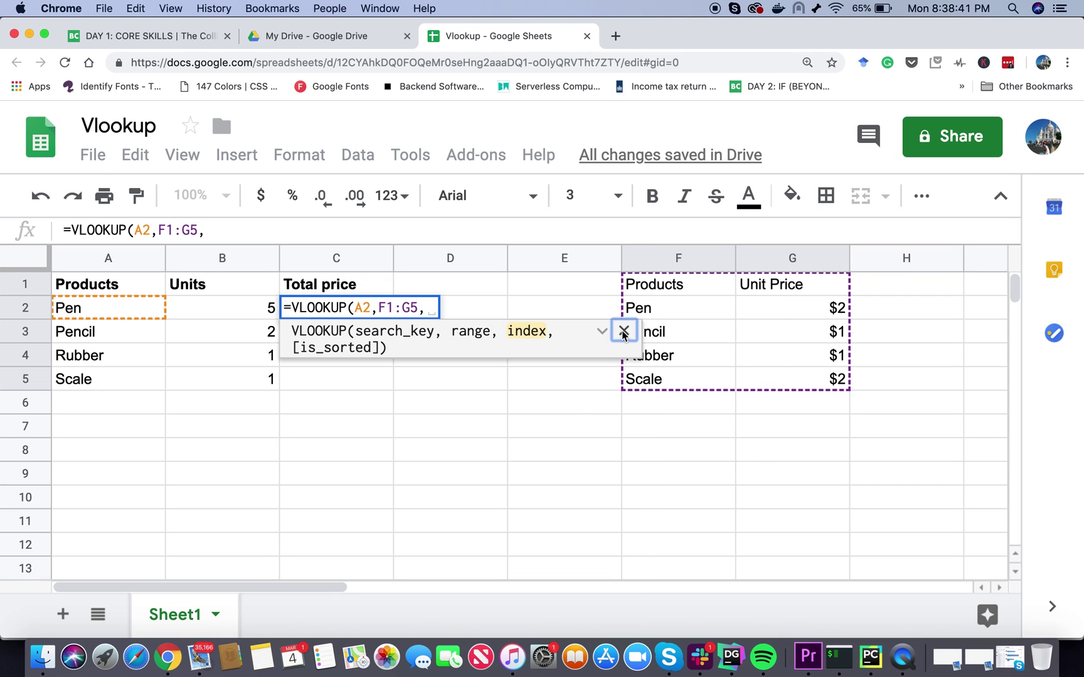
click(623, 330)
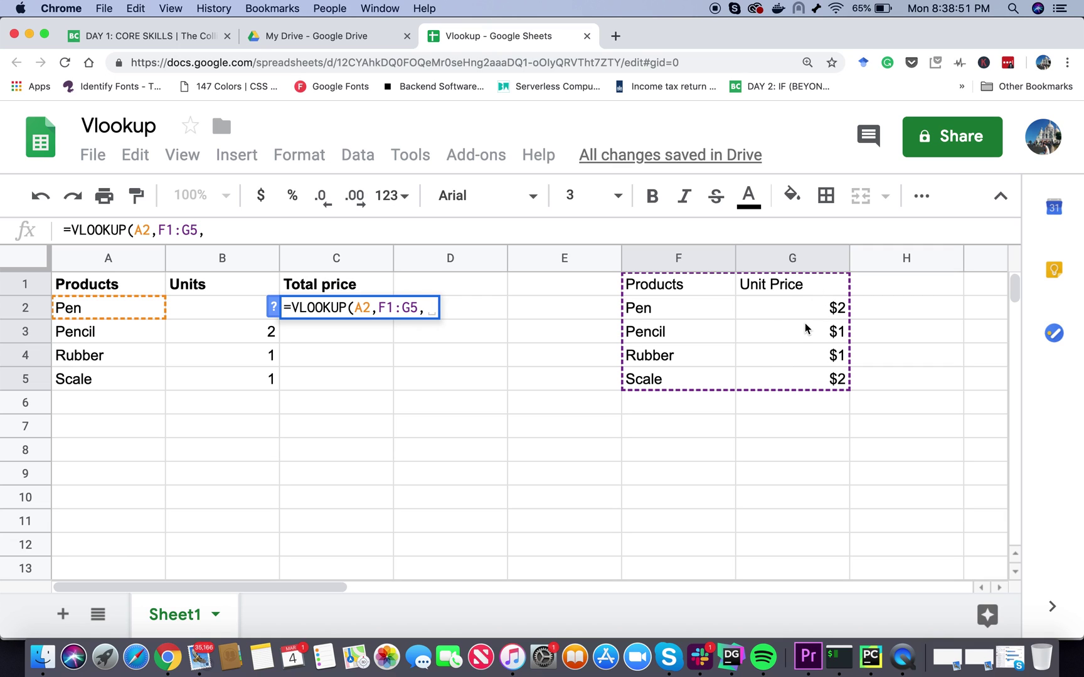
mouse_move(433, 312)
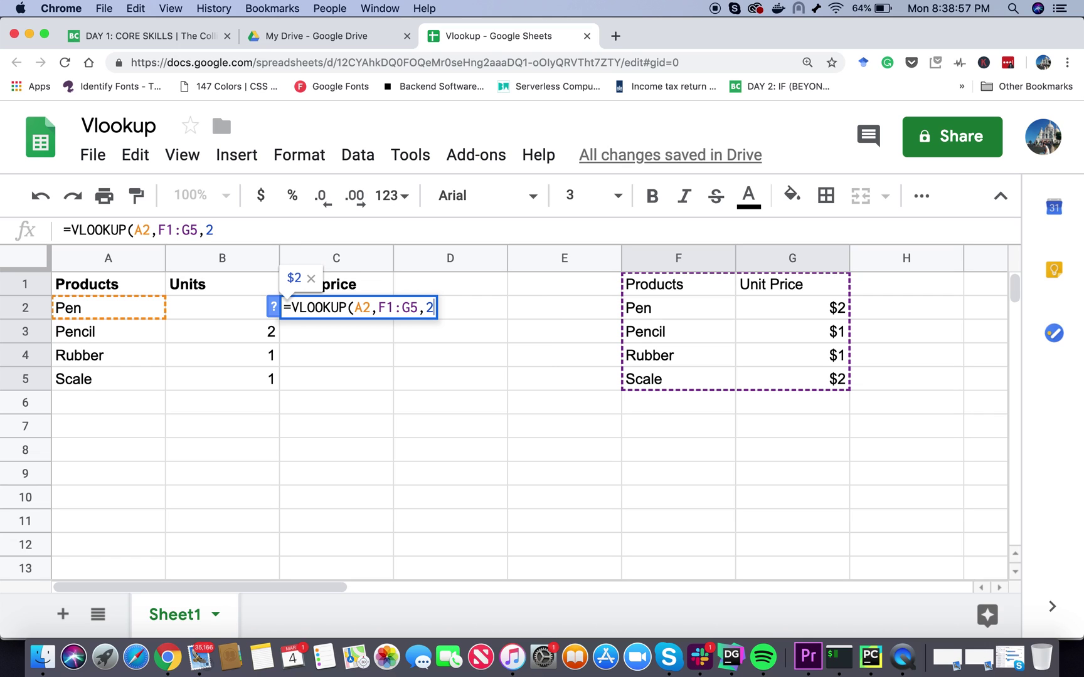
text())
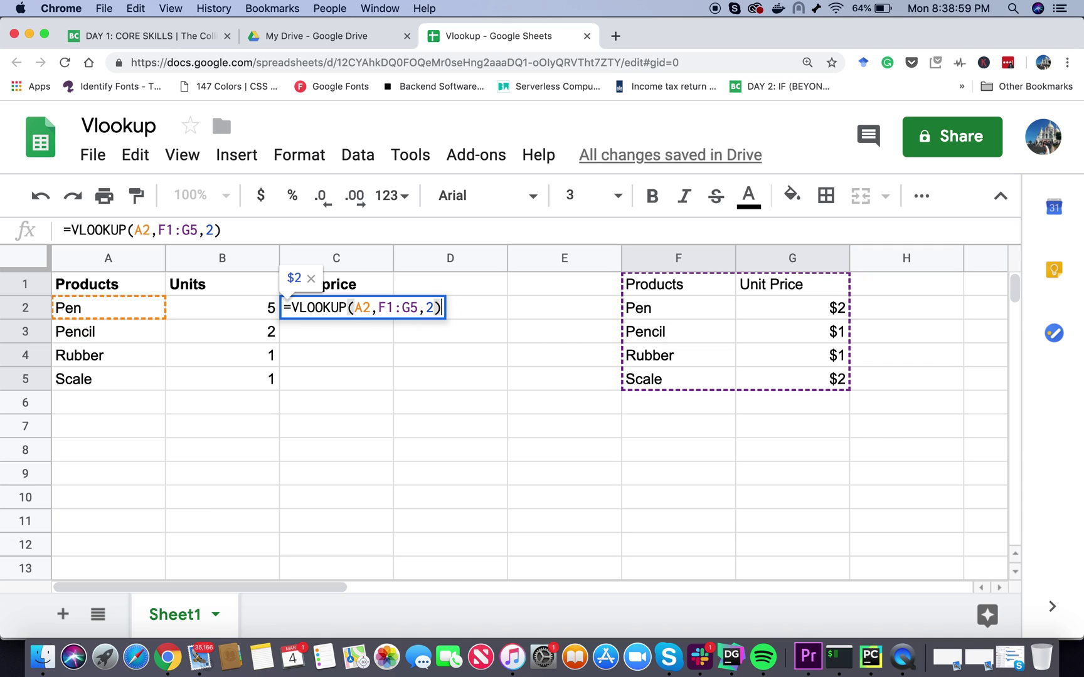
key(Return)
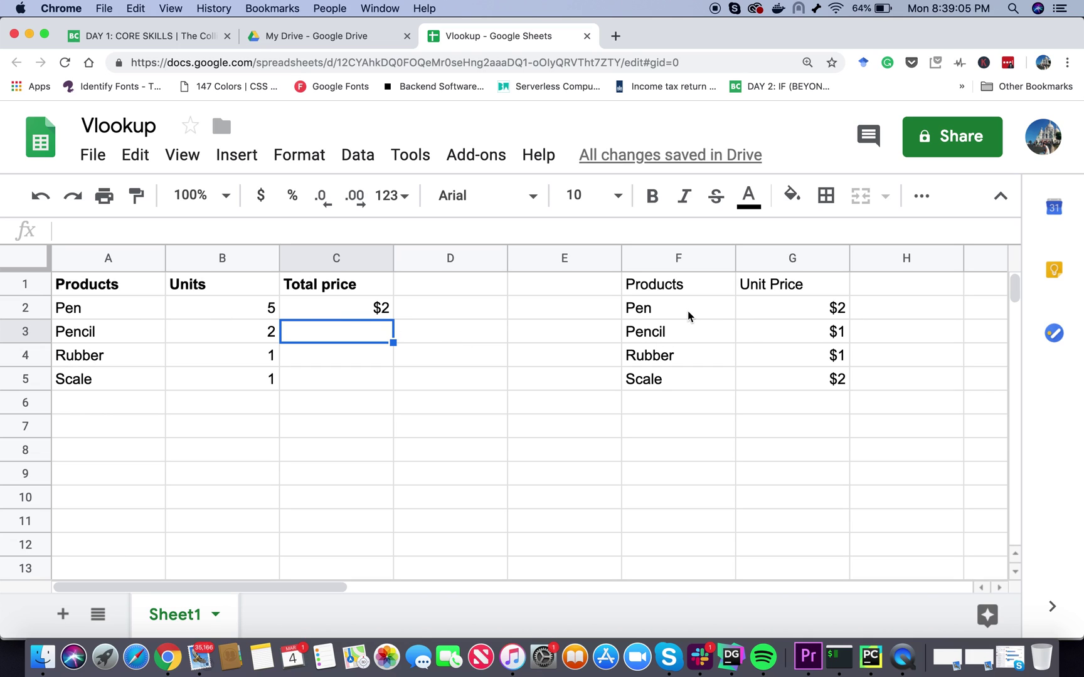
- Copy C2's VLOOKUP formula down to C5, giving prices $1, $1 and $2
click(351, 305)
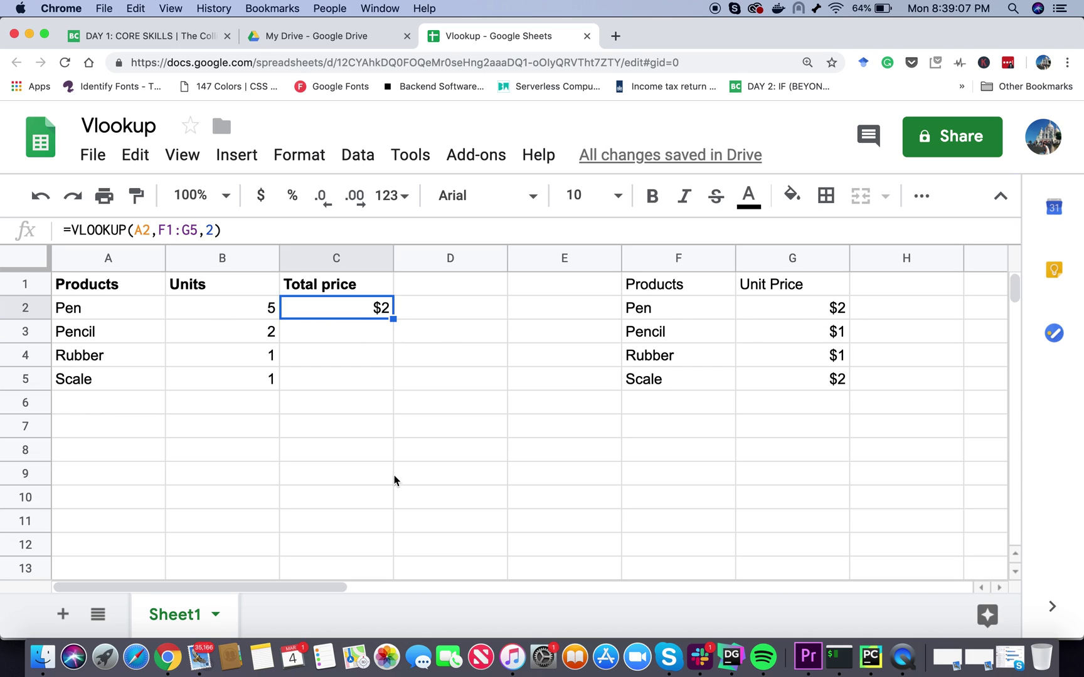
drag(670, 284, 846, 386)
click(381, 309)
drag(394, 318, 390, 387)
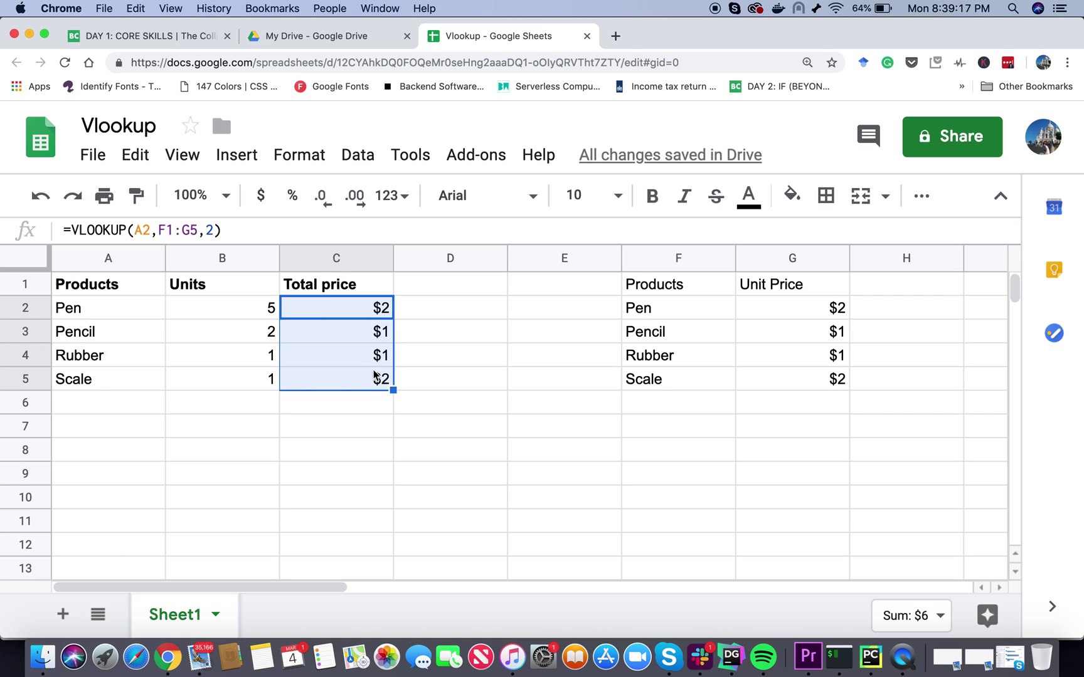
- Copy the Scale row from row 5 into row 6
click(81, 384)
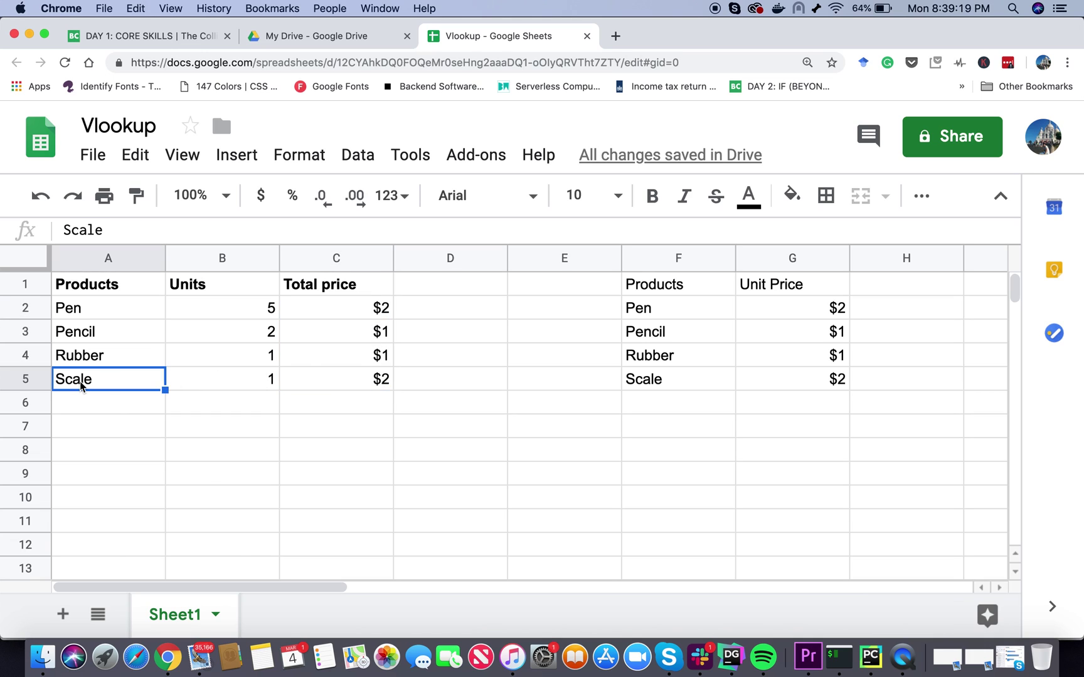
key(shift+Right)
key(shift+Right)
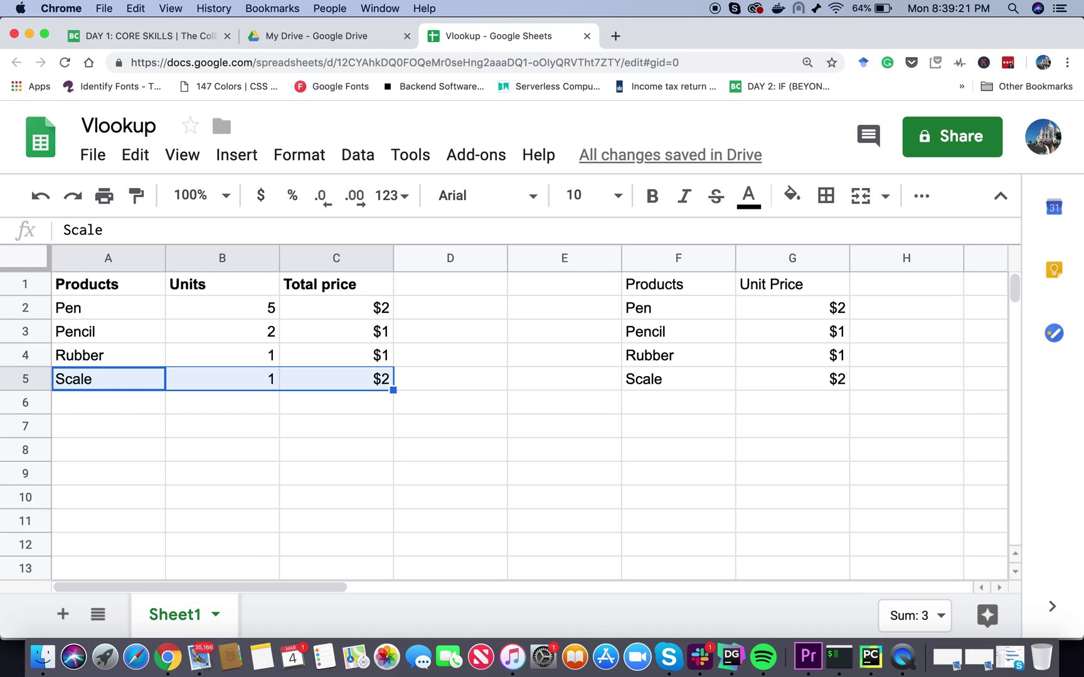
key(super+c)
click(80, 402)
key(super+v)
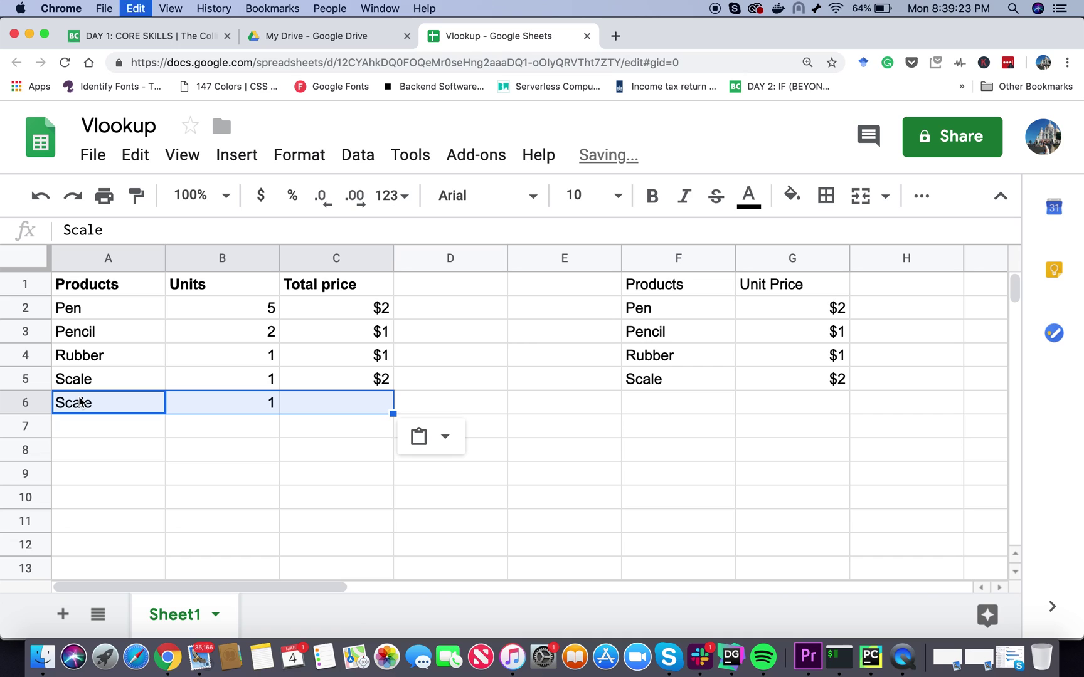
- Copy the Rubber row A4:C4 into row 7 and inspect C7's #N/A result
click(101, 355)
key(shift+Right)
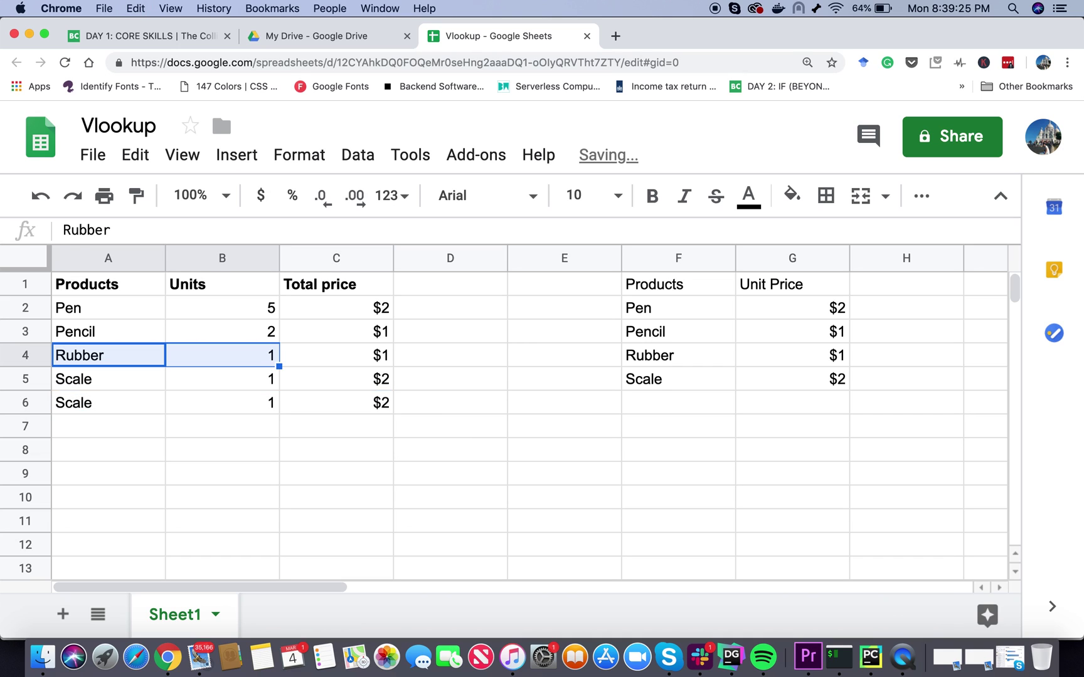
key(shift+Right)
key(super+c)
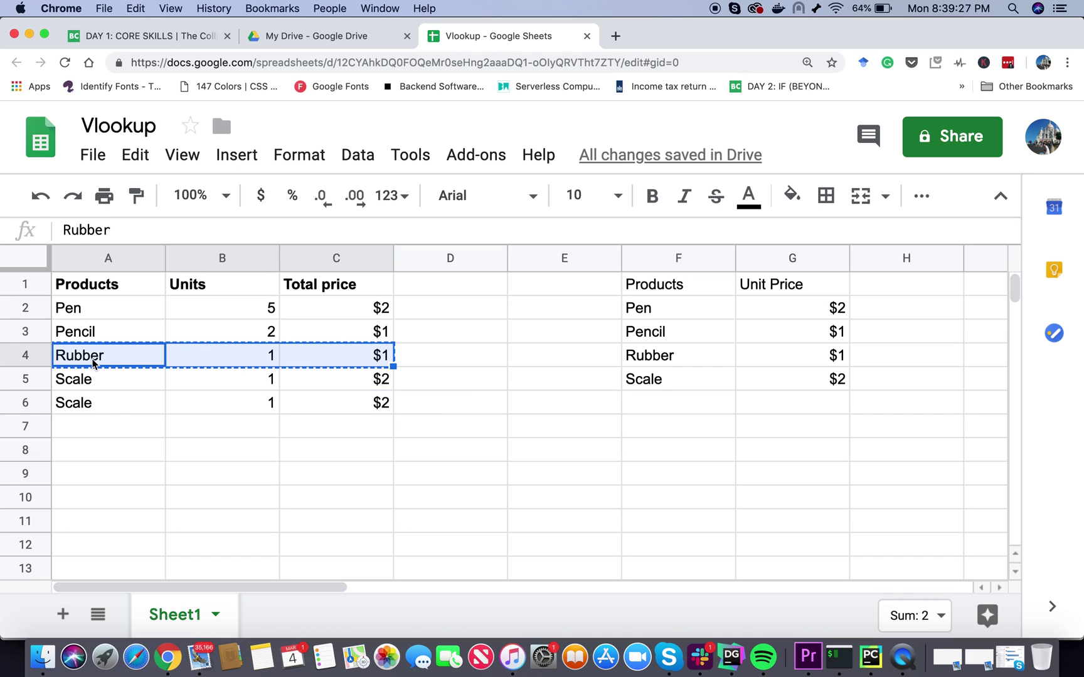
click(79, 427)
key(super+v)
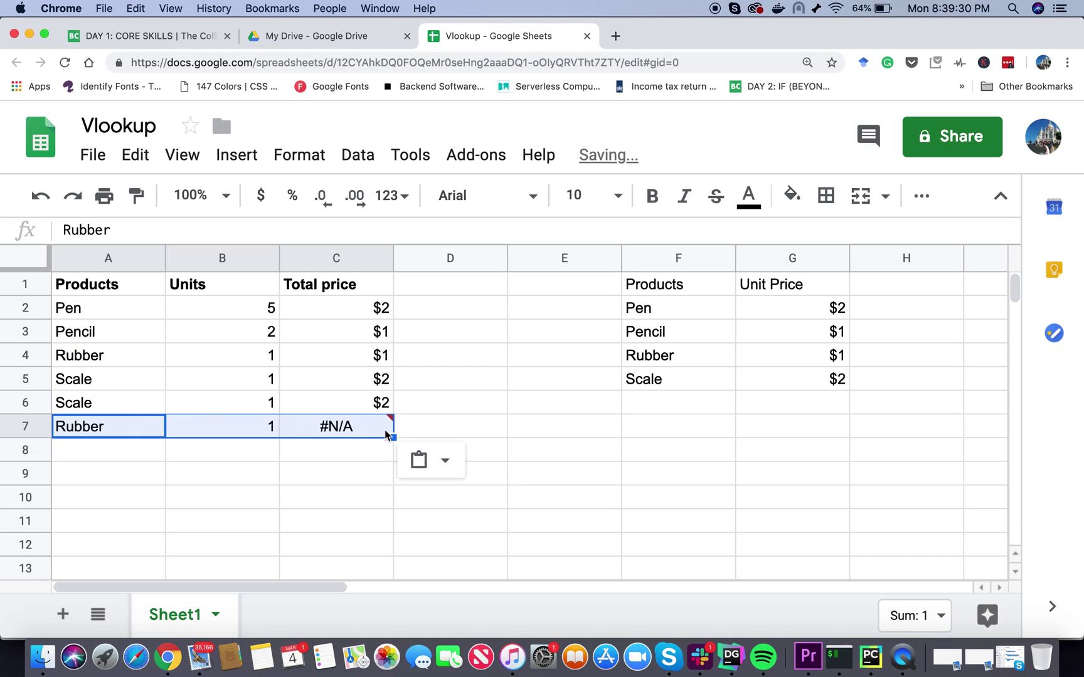
mouse_move(387, 432)
click(371, 477)
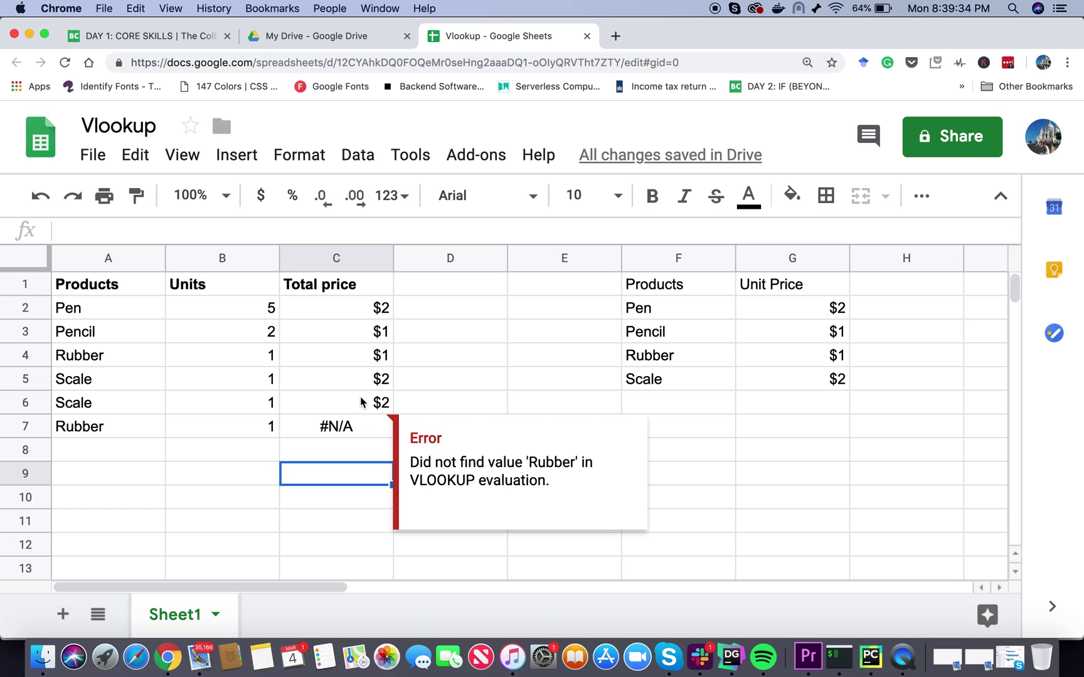
click(340, 429)
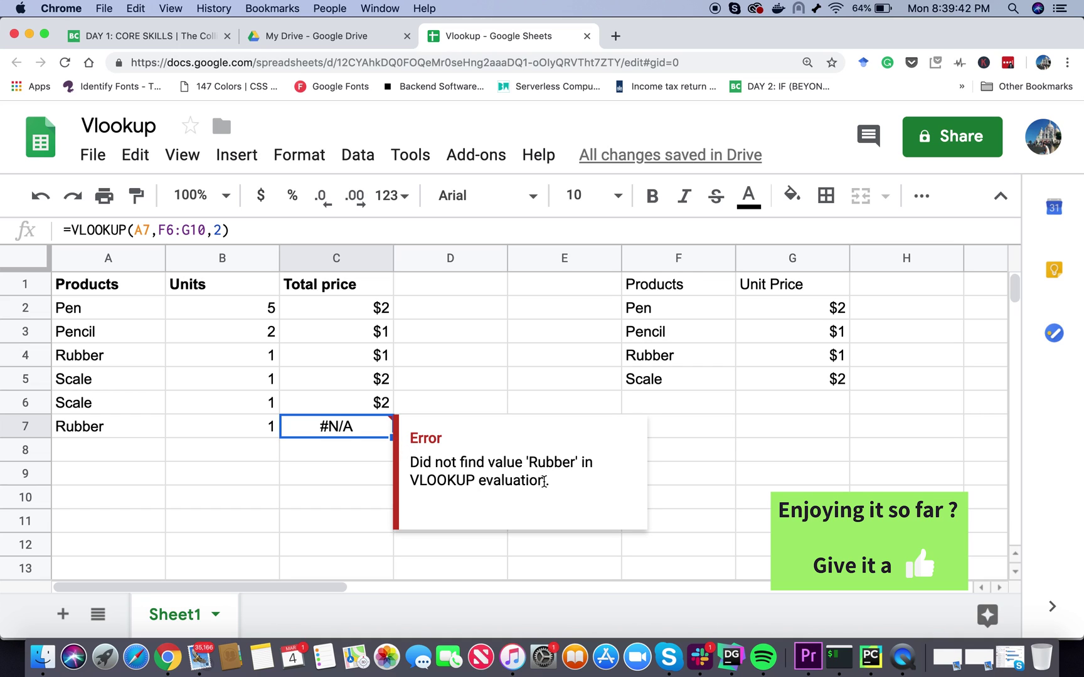
double_click(362, 432)
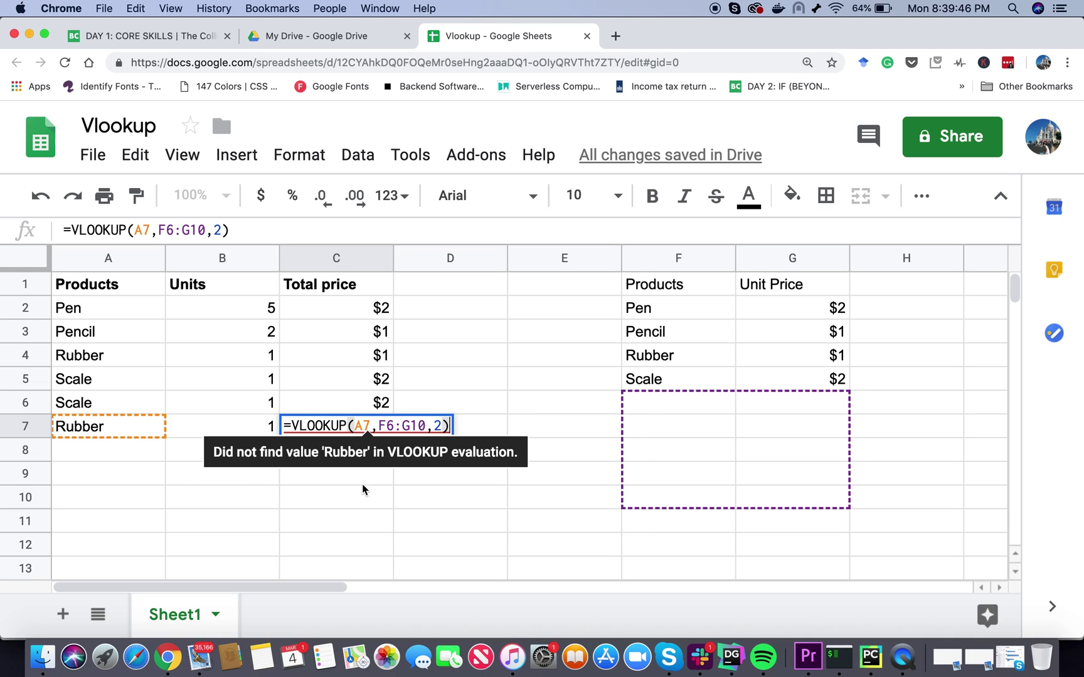
click(362, 426)
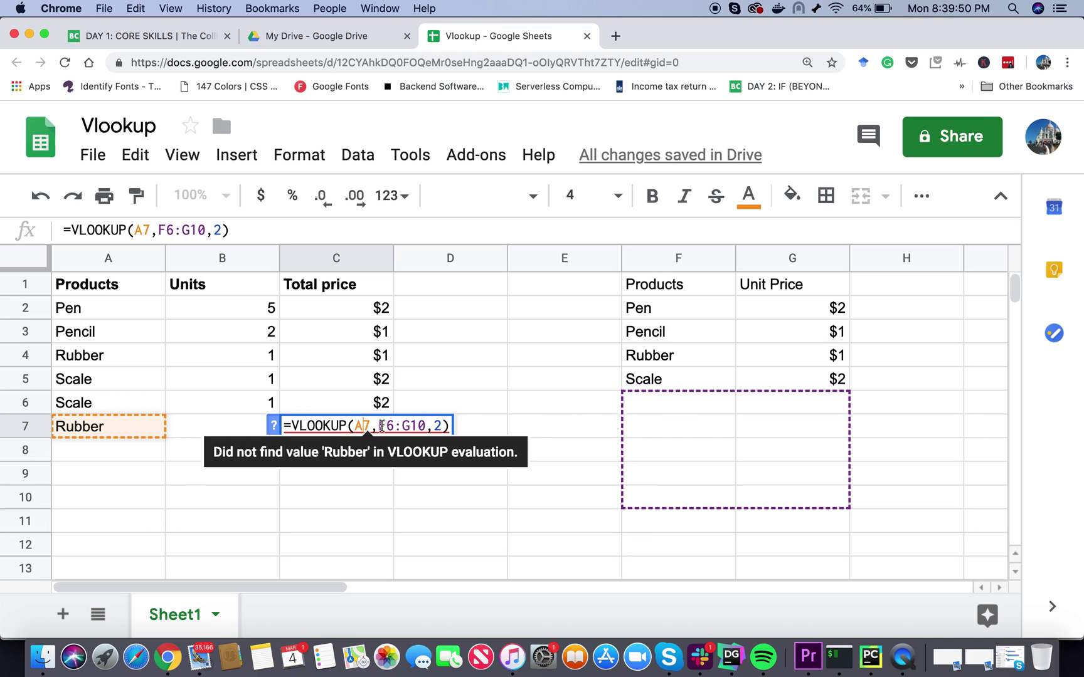
drag(379, 426, 424, 426)
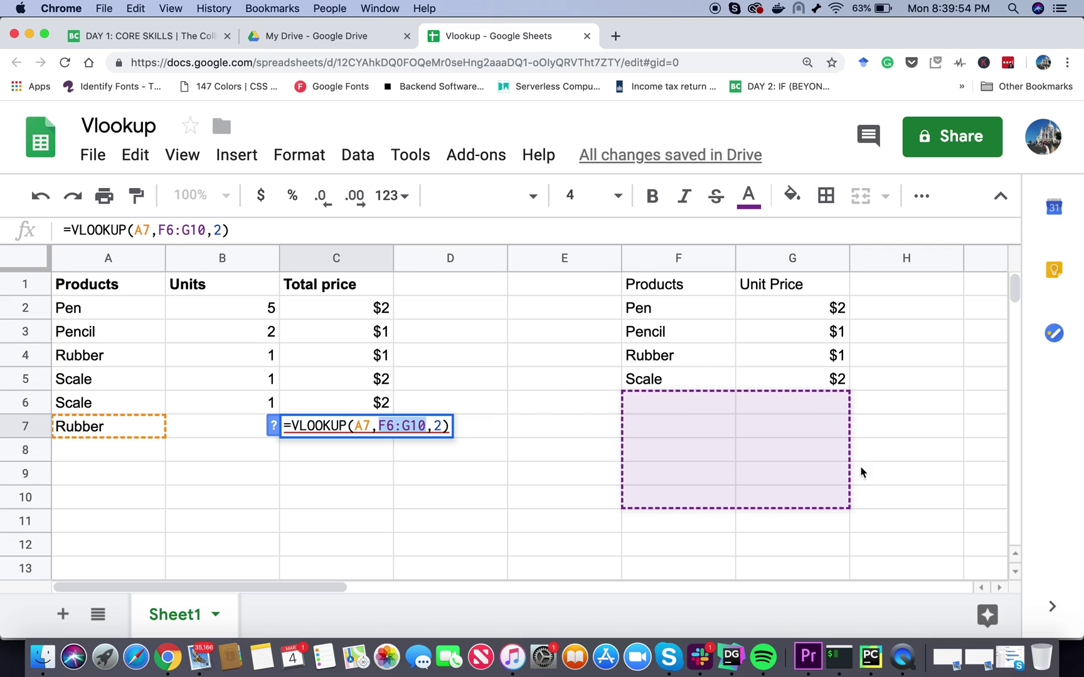
click(356, 315)
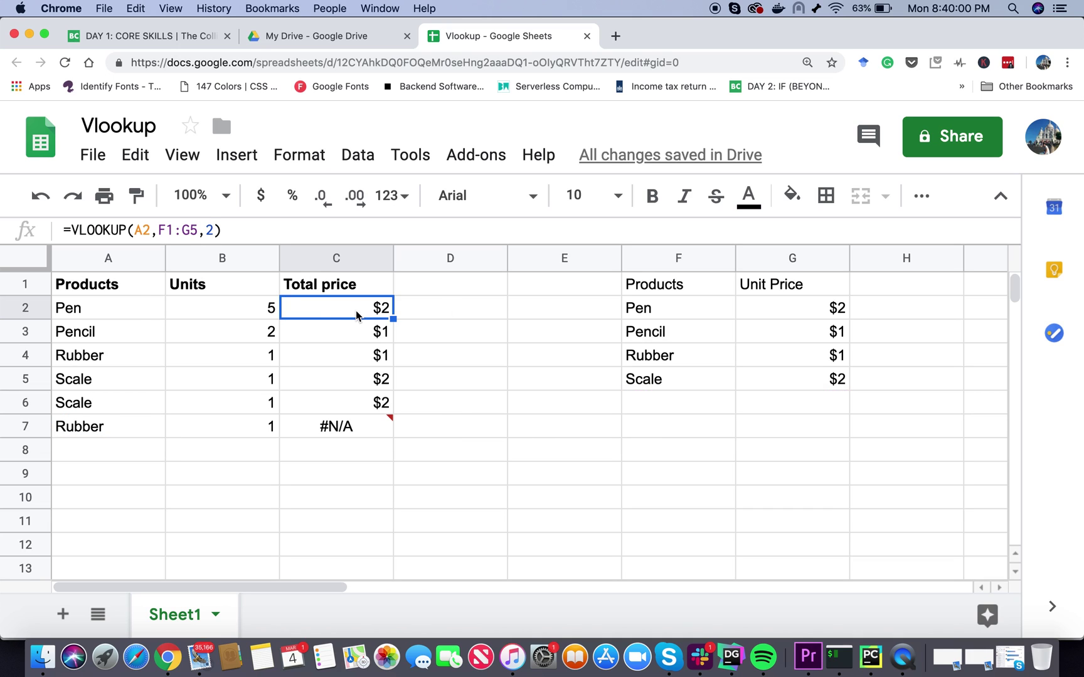
double_click(356, 315)
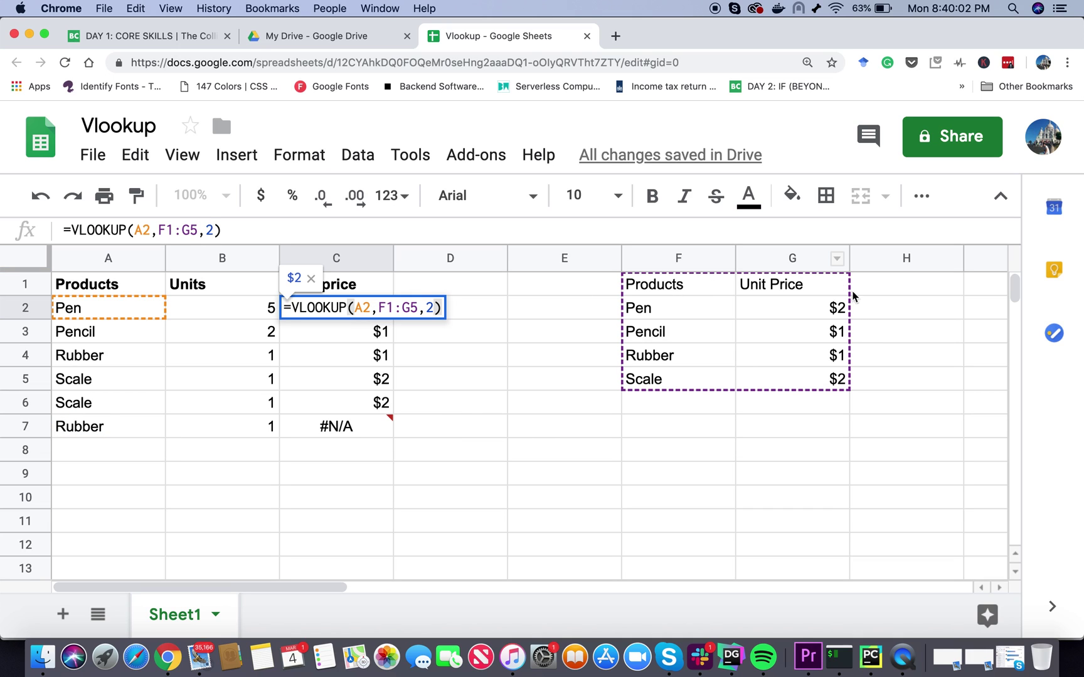
click(333, 332)
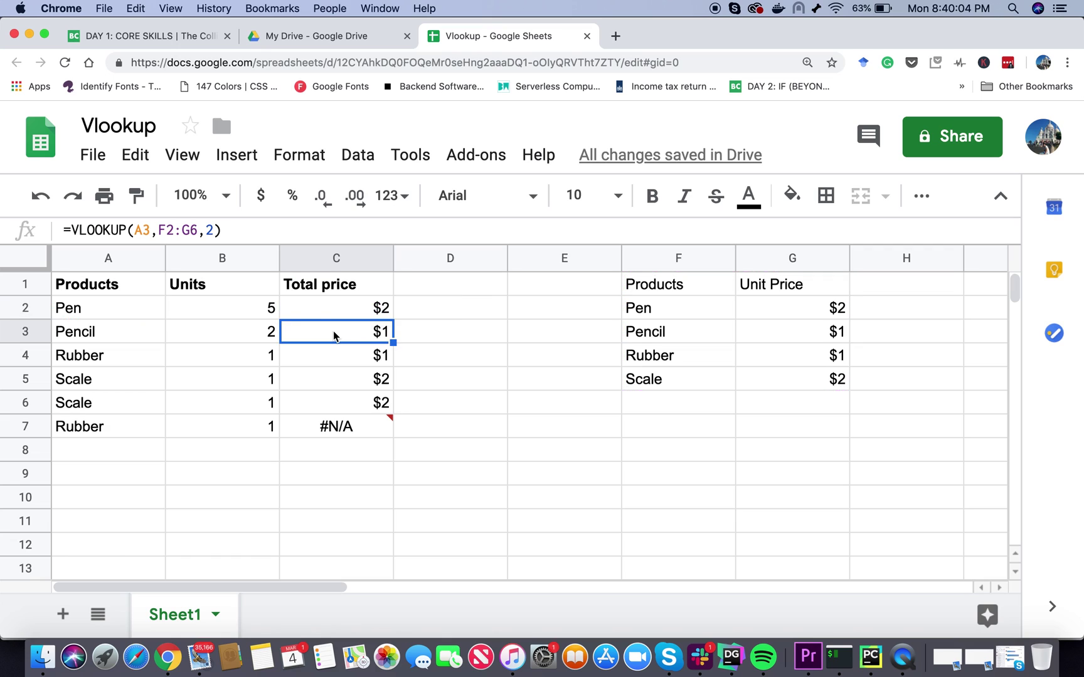
double_click(333, 331)
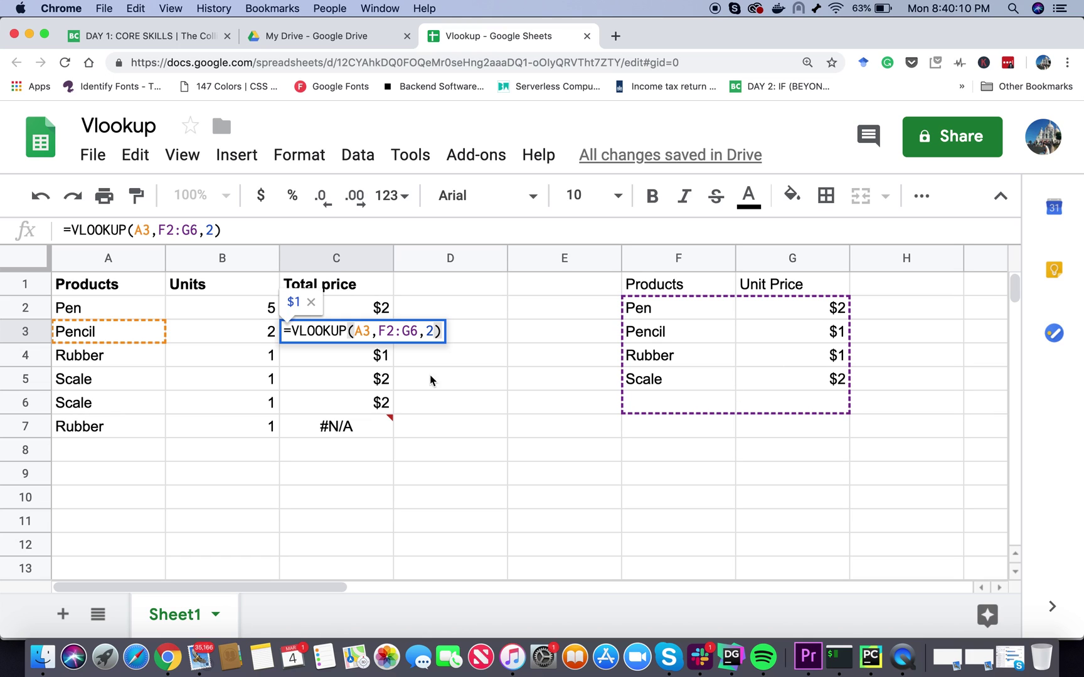
double_click(370, 355)
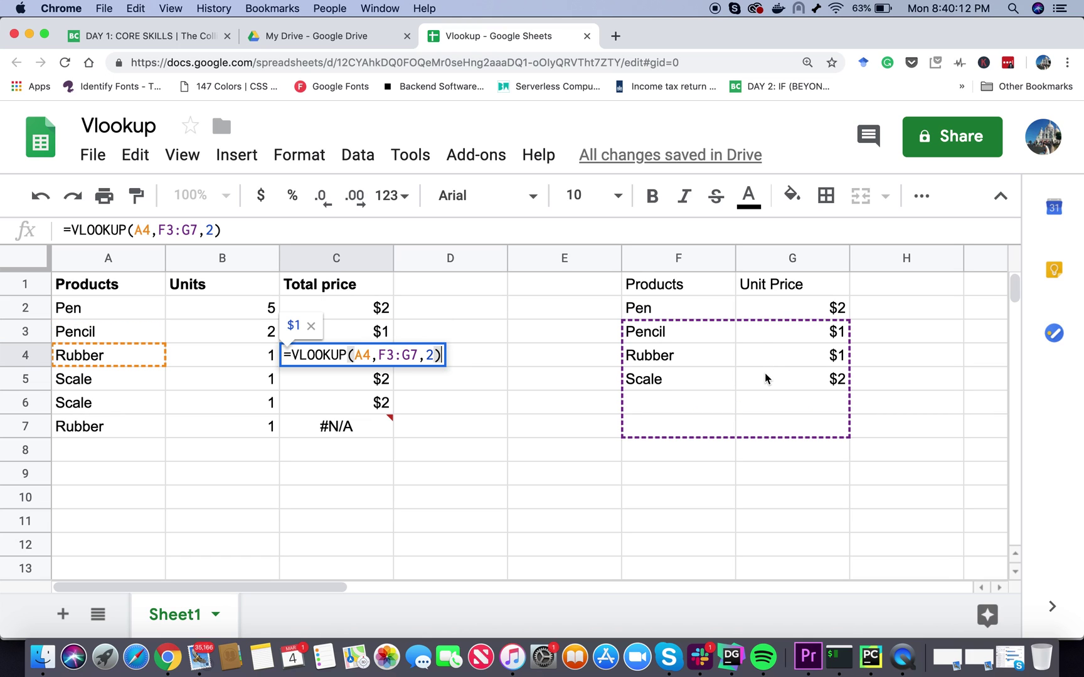
click(372, 435)
double_click(372, 434)
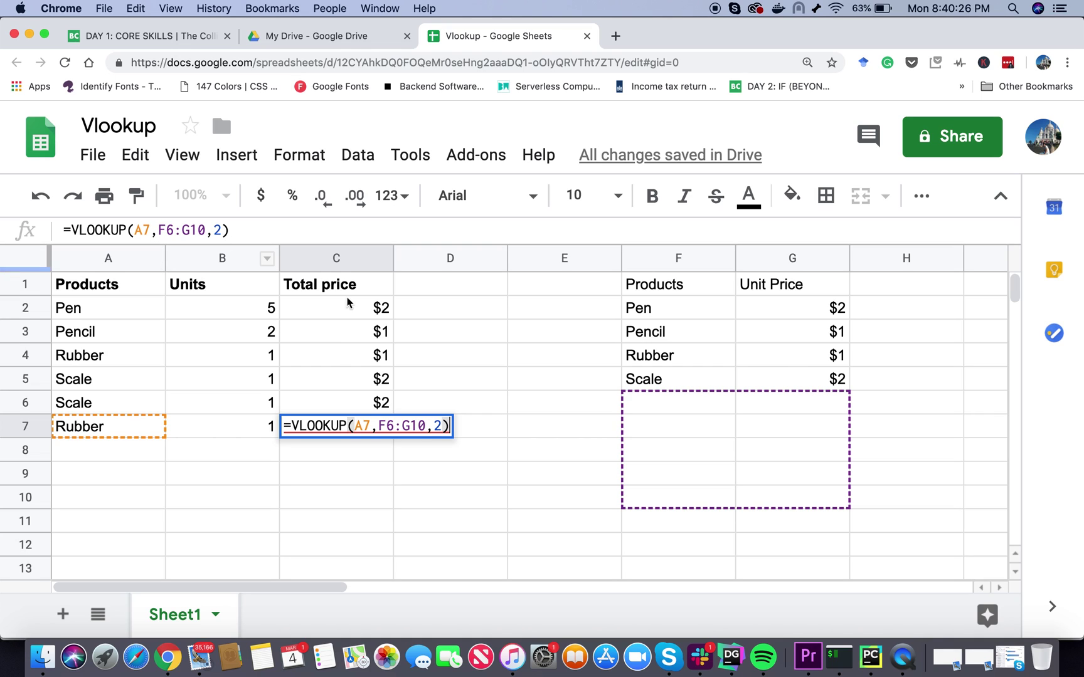
- Change C2's formula to =VLOOKUP(A2,$F$1:$G$5,2) with the range locked
click(361, 307)
double_click(370, 311)
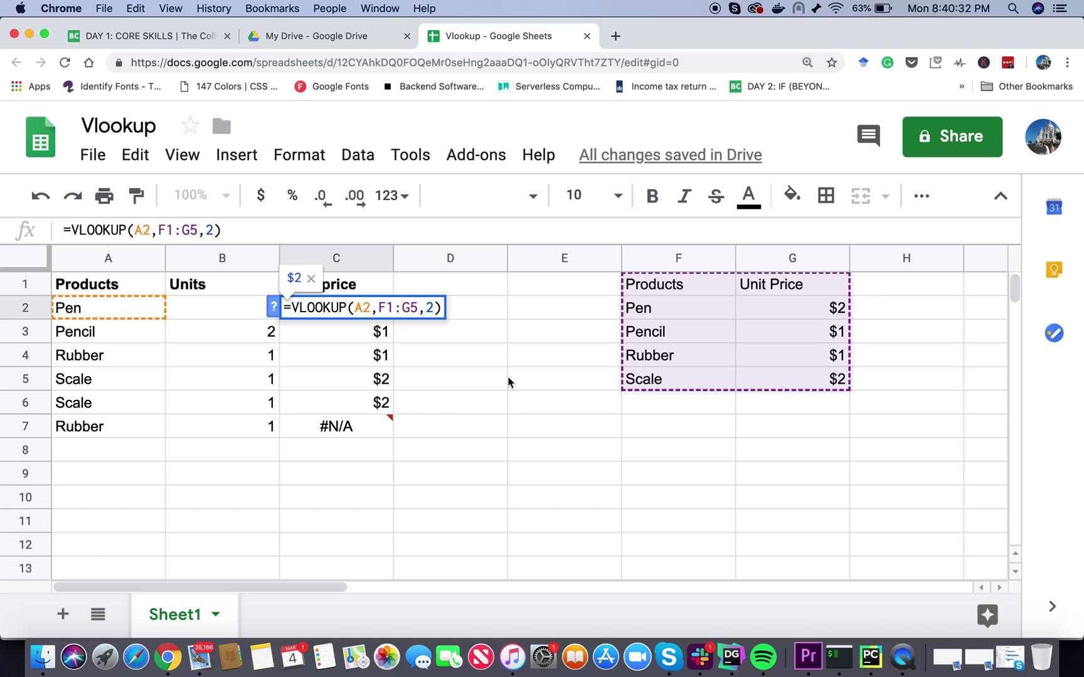
text($)
key(Right)
text($)
key(Right)
key(Right)
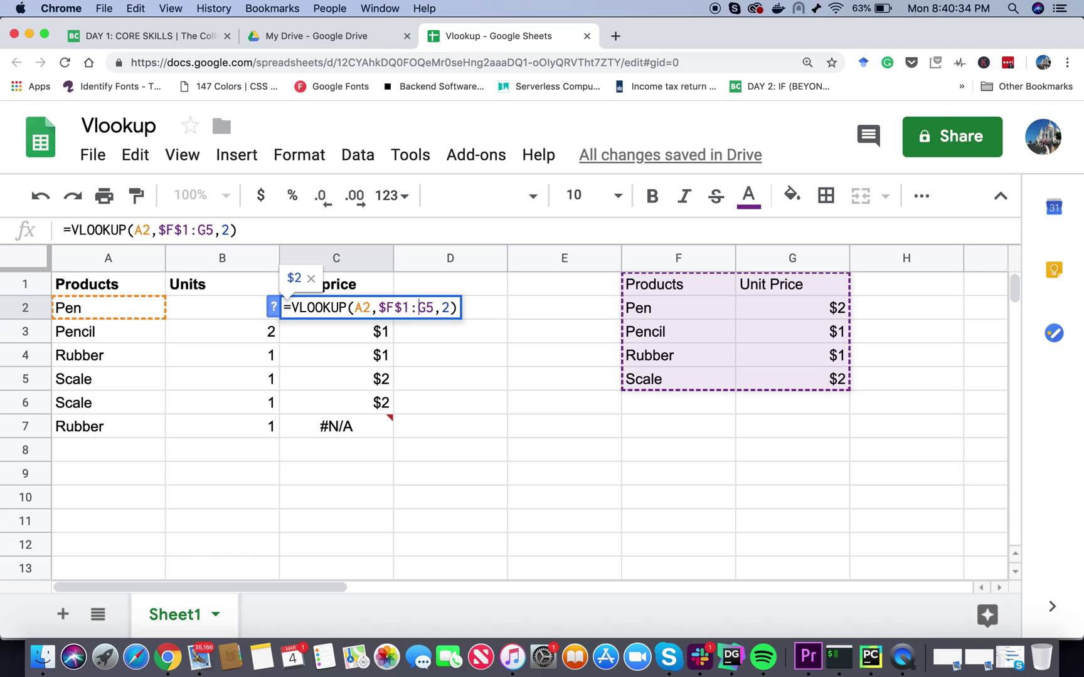
text($F)
text($G$)
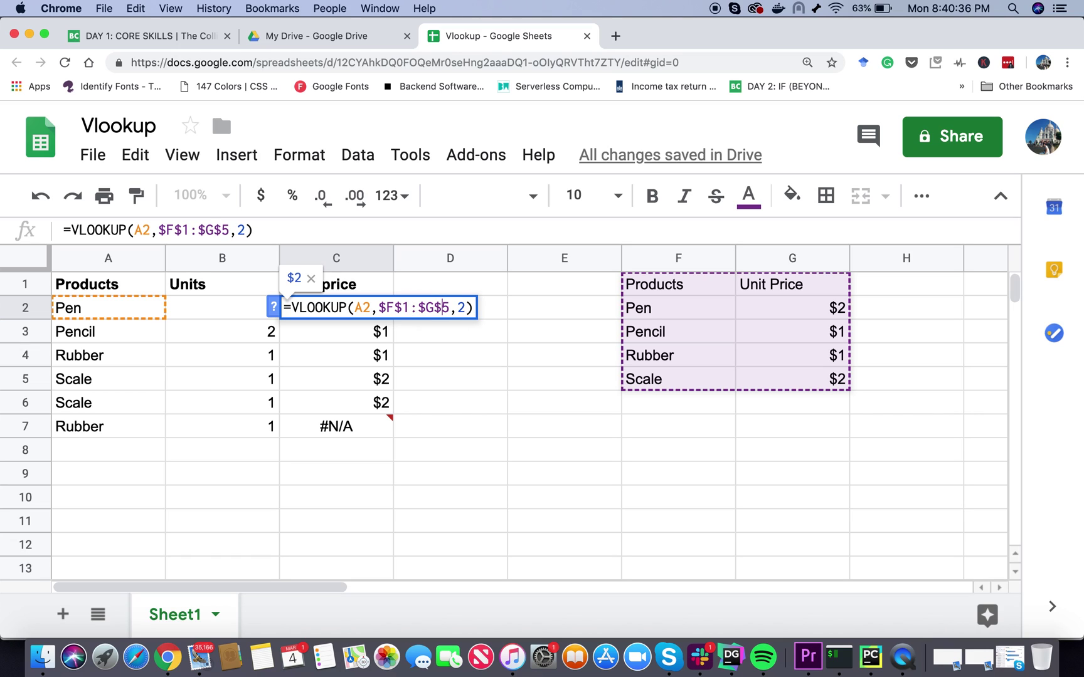
key(Return)
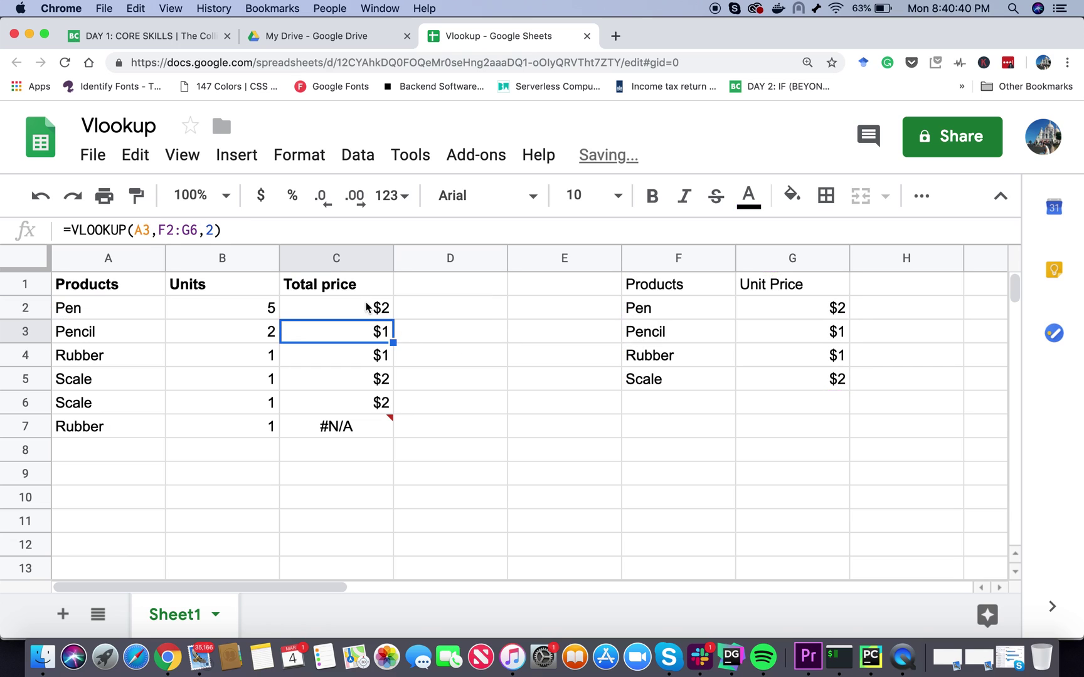
- Fill the locked-range VLOOKUP down to C7 and confirm C6 uses $F$1:$G$5
click(383, 313)
drag(384, 314, 390, 434)
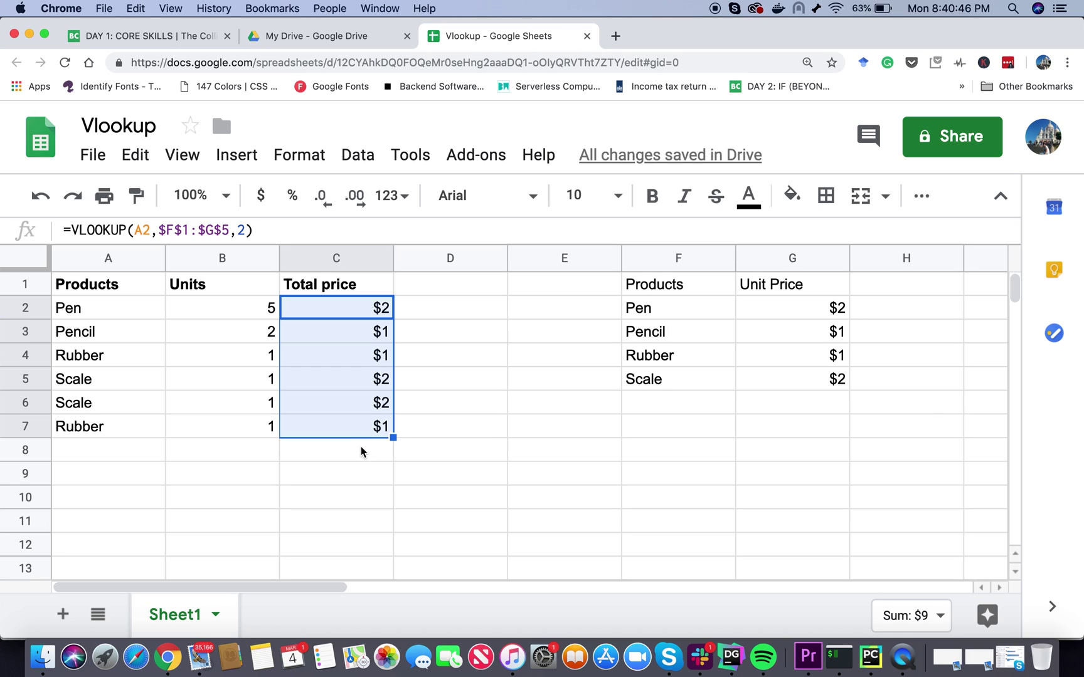
double_click(371, 409)
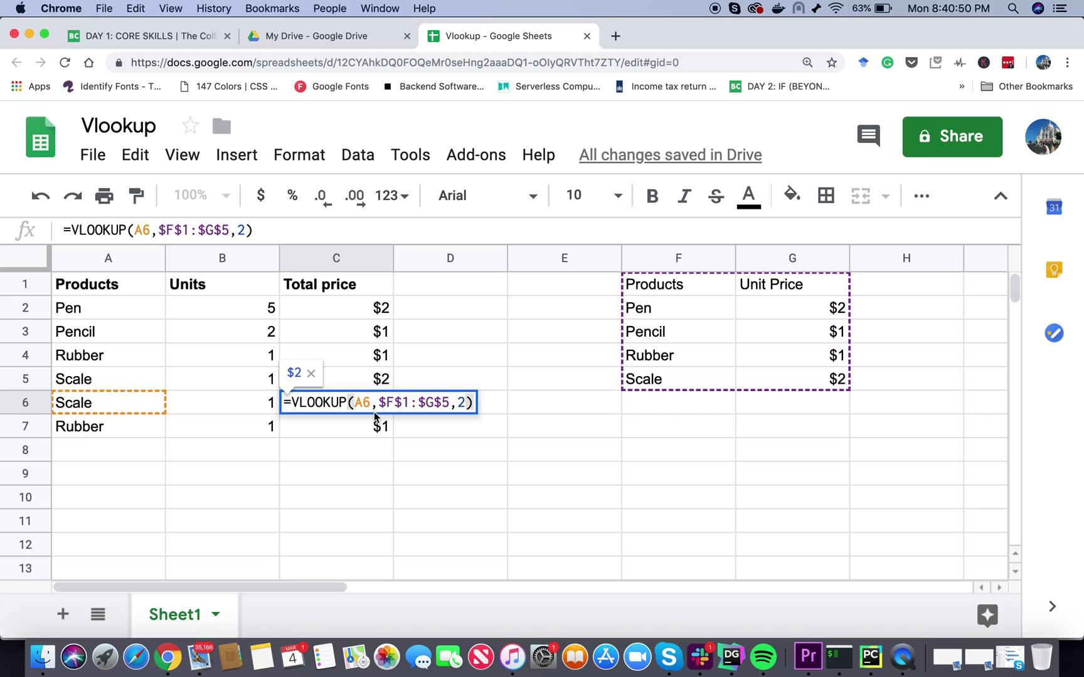
click(380, 402)
drag(379, 402, 450, 402)
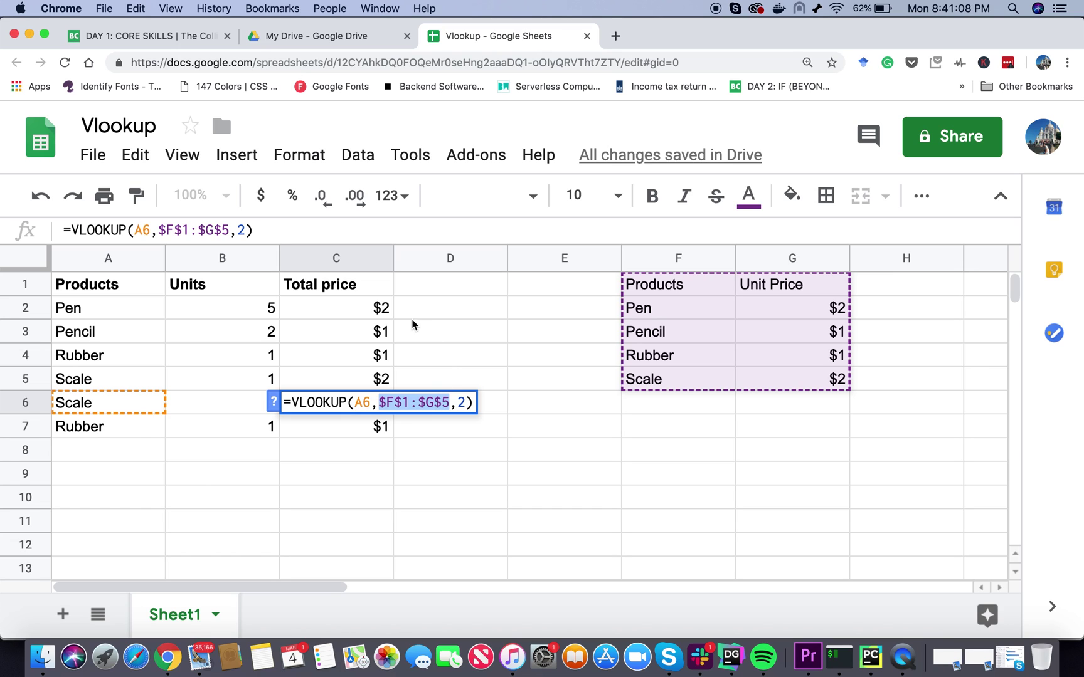
click(389, 311)
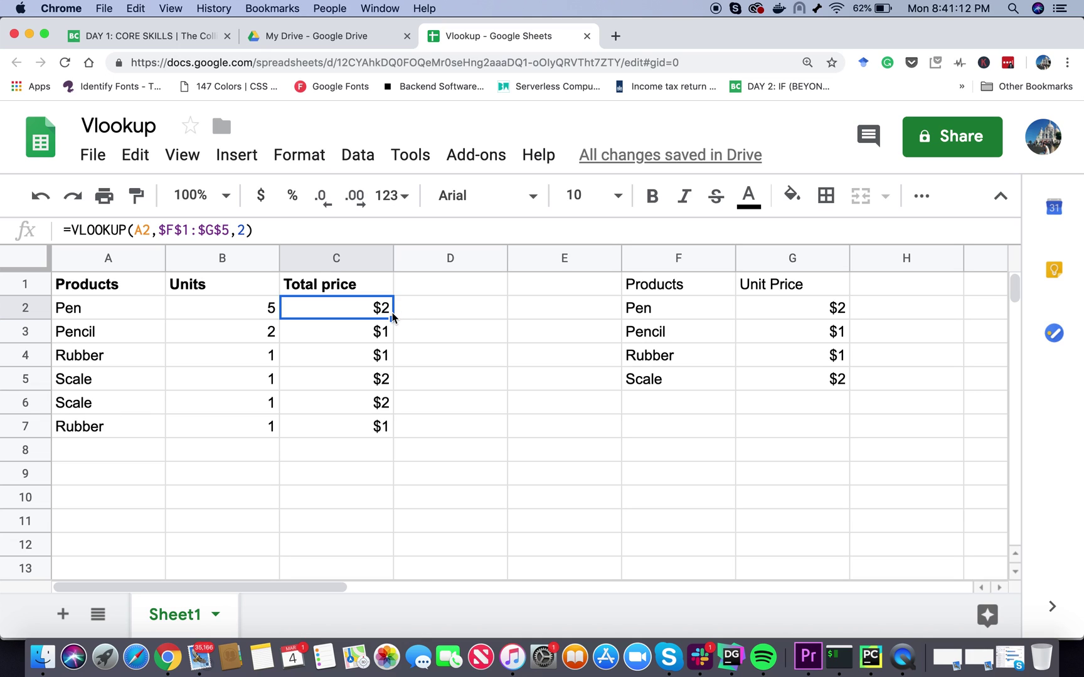
- Extend C2 to =VLOOKUP(A2,$F$1:$G$5,2)*B2, giving Pen a $10 total
double_click(388, 312)
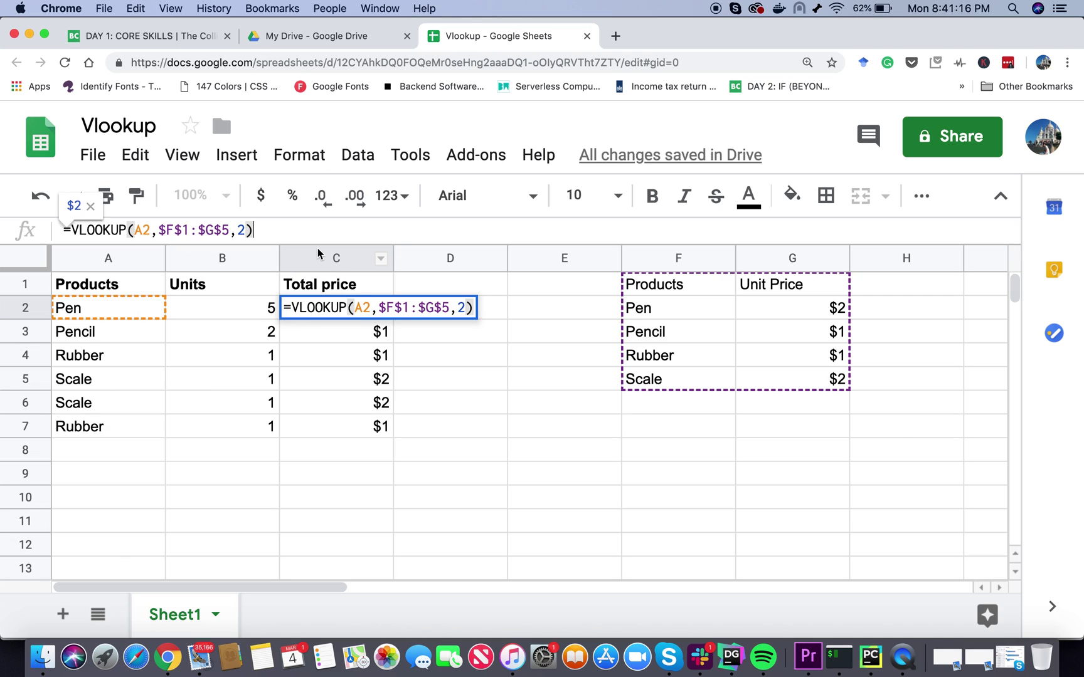
text(*)
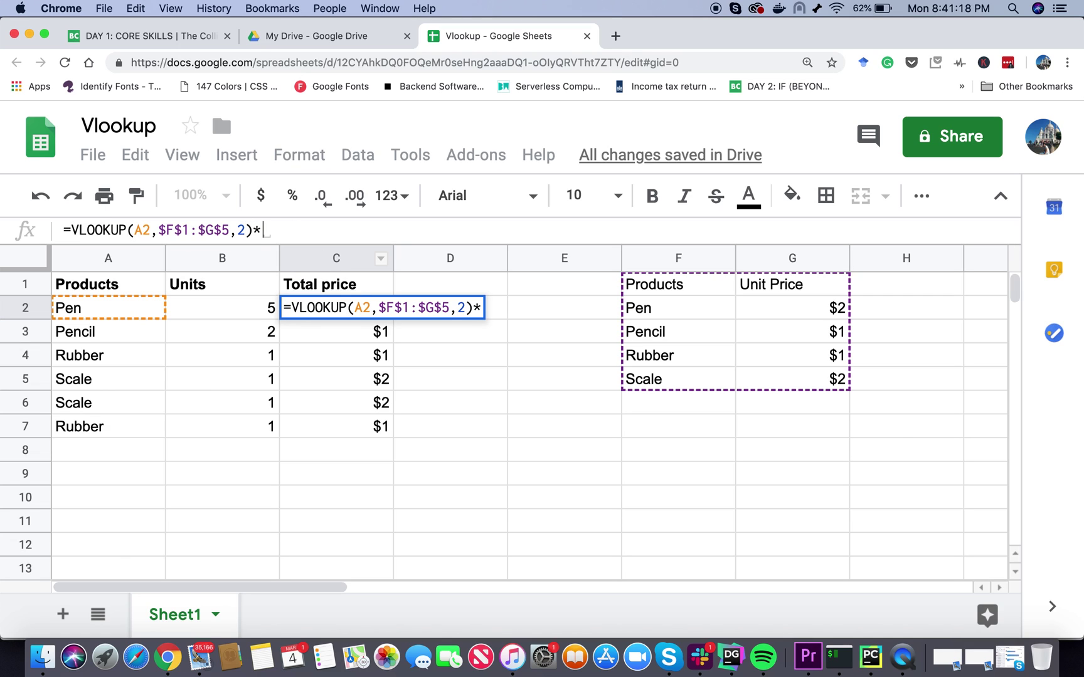
click(249, 312)
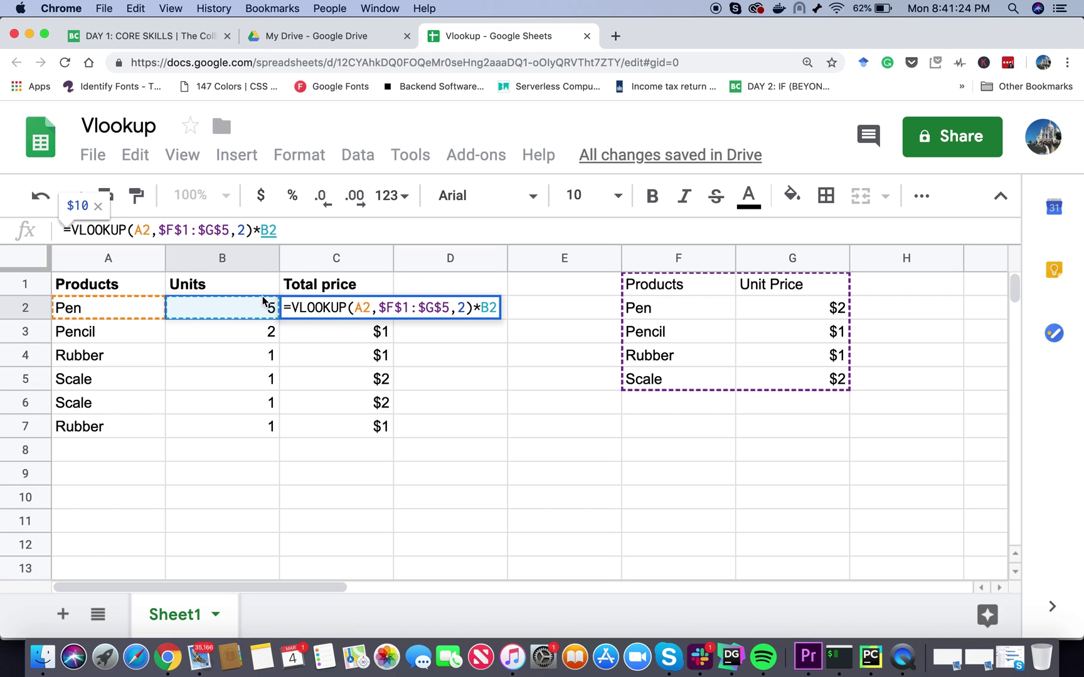
key(Return)
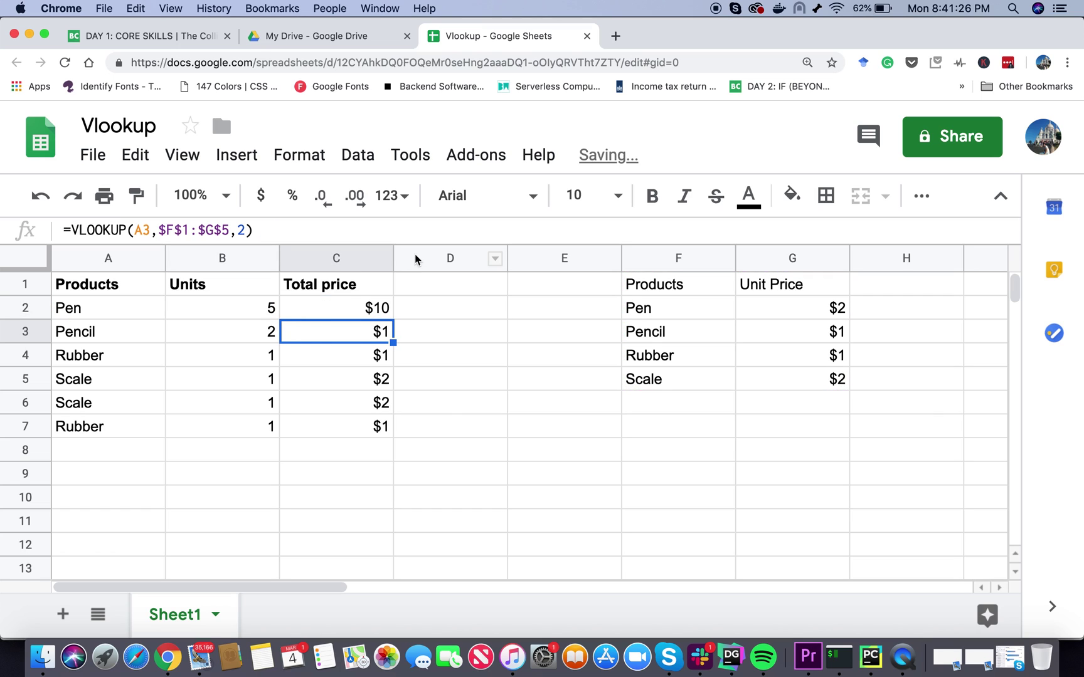
- Copy C2's price-times-units formula down through C7
click(368, 311)
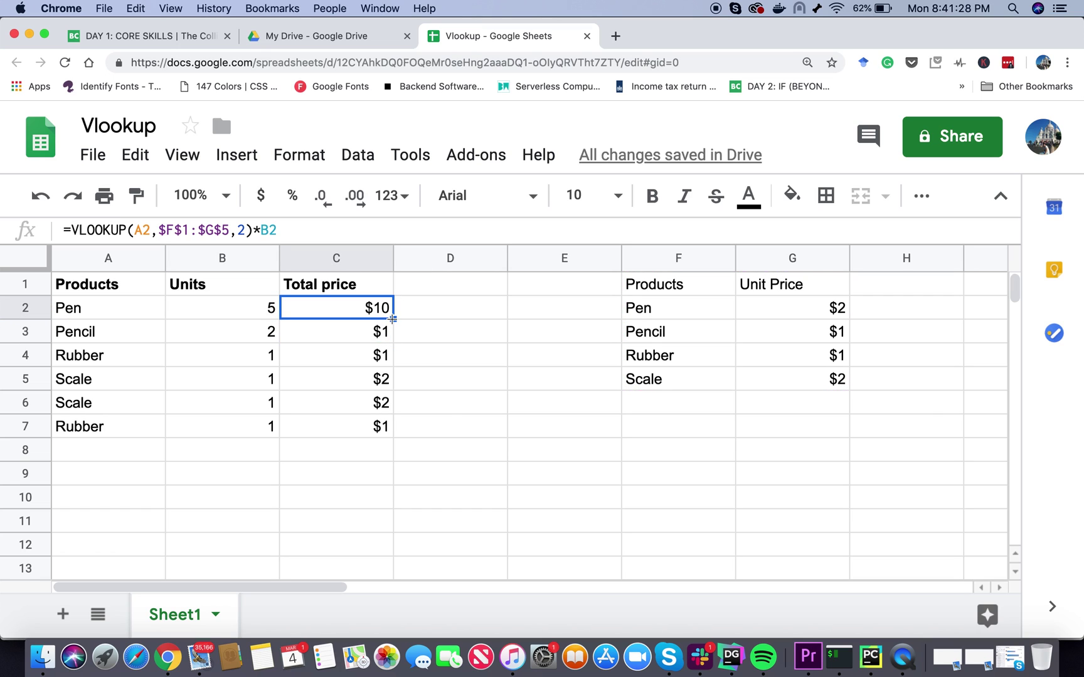
drag(392, 319, 394, 433)
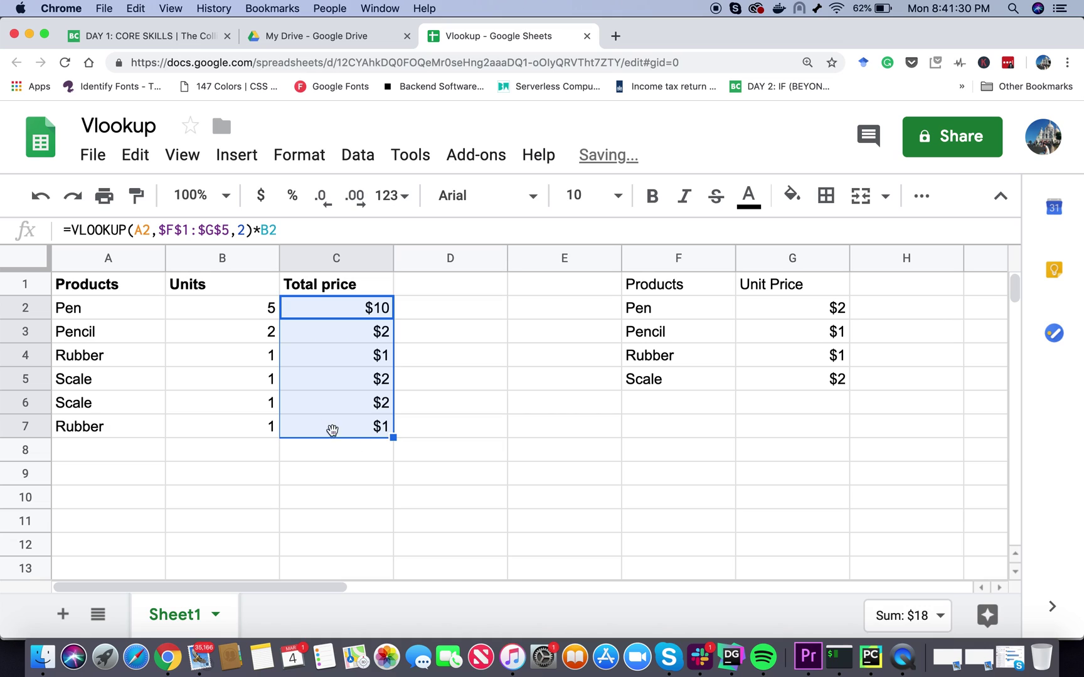